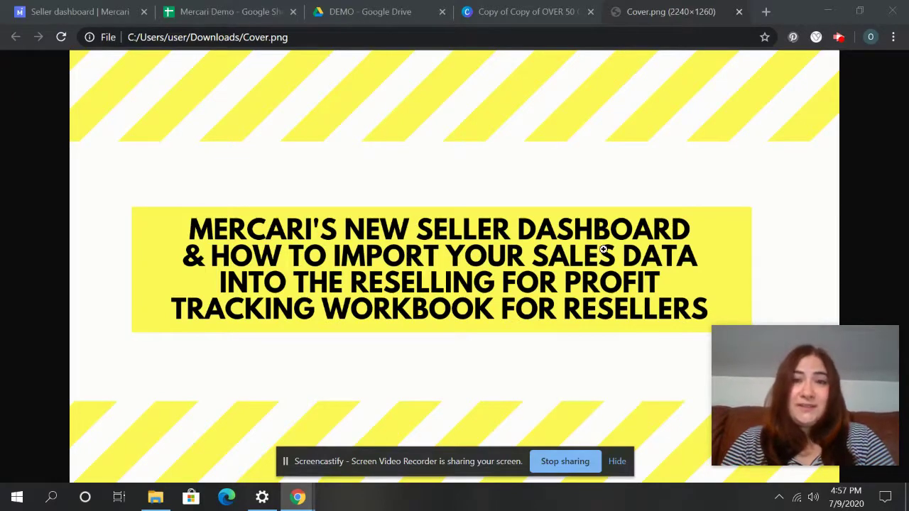
# Switch to the Mercari seller dashboard and read the explanations of the AOV, ALV, STR and Search CTR performance metrics.
pyautogui.click(89, 10)
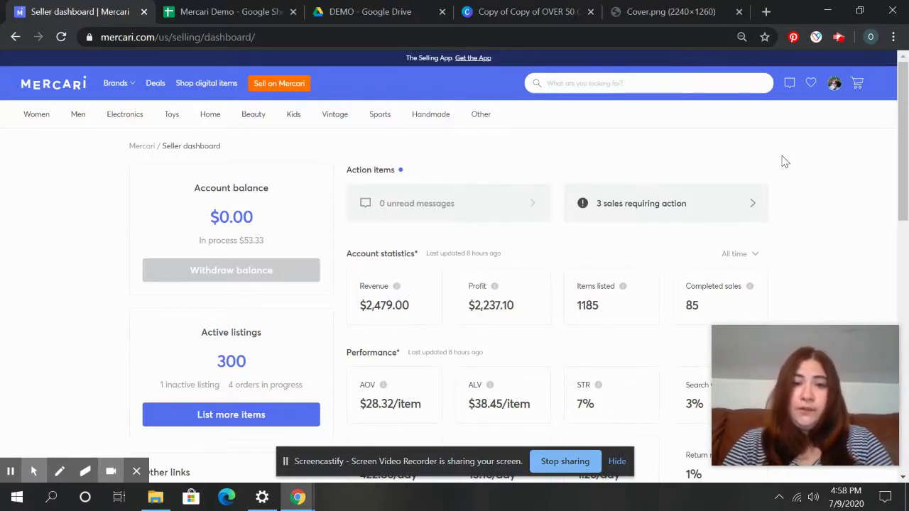
pyautogui.scroll(-3, 785, 162)
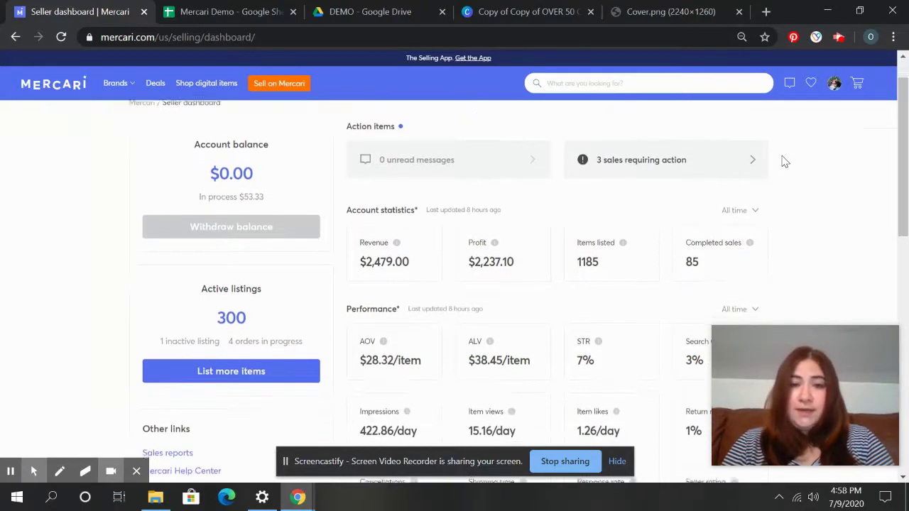
pyautogui.scroll(-2, 785, 162)
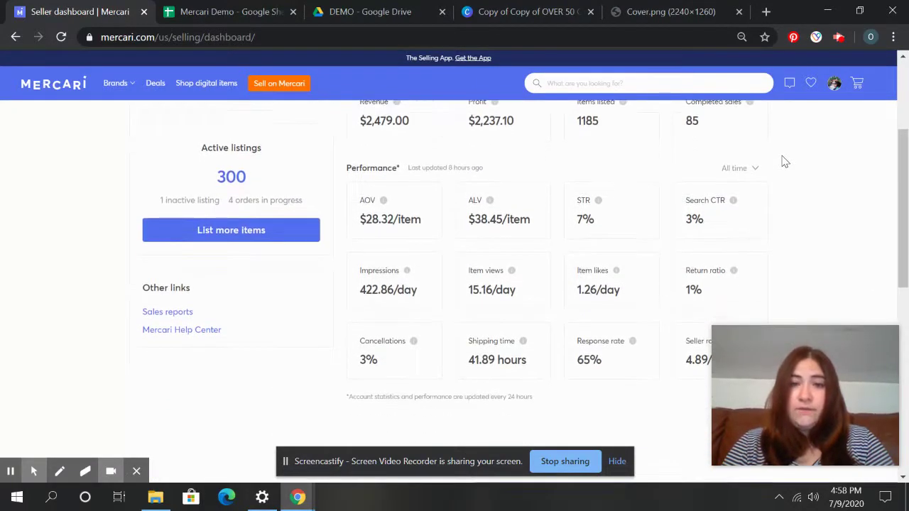
pyautogui.scroll(-1, 784, 162)
pyautogui.scroll(-1, 784, 162)
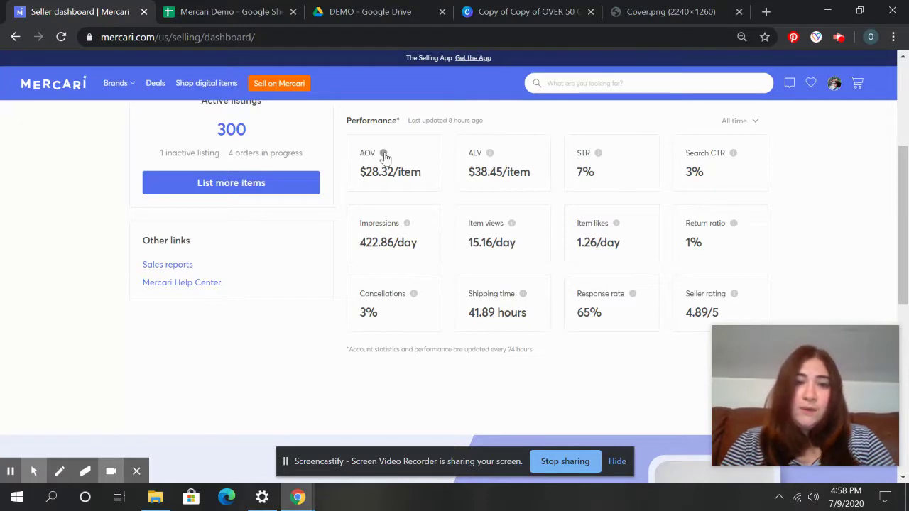
pyautogui.moveTo(384, 157)
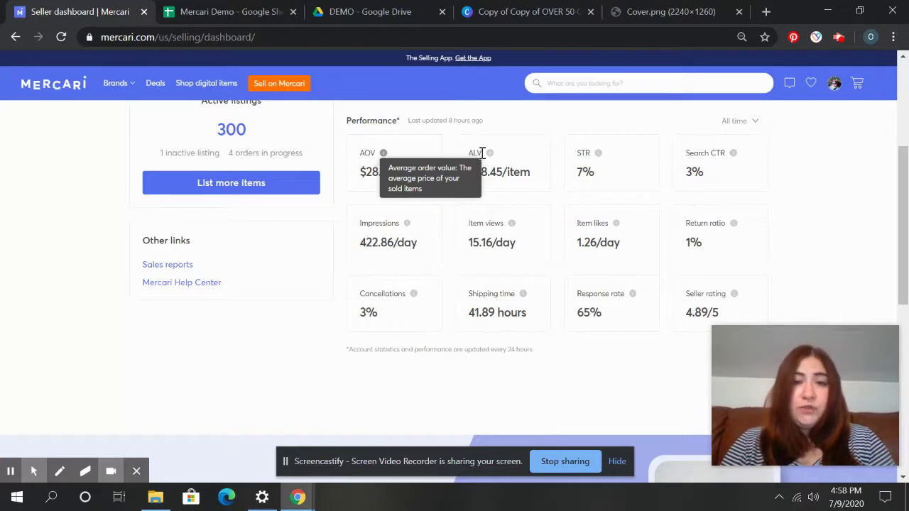
pyautogui.moveTo(490, 158)
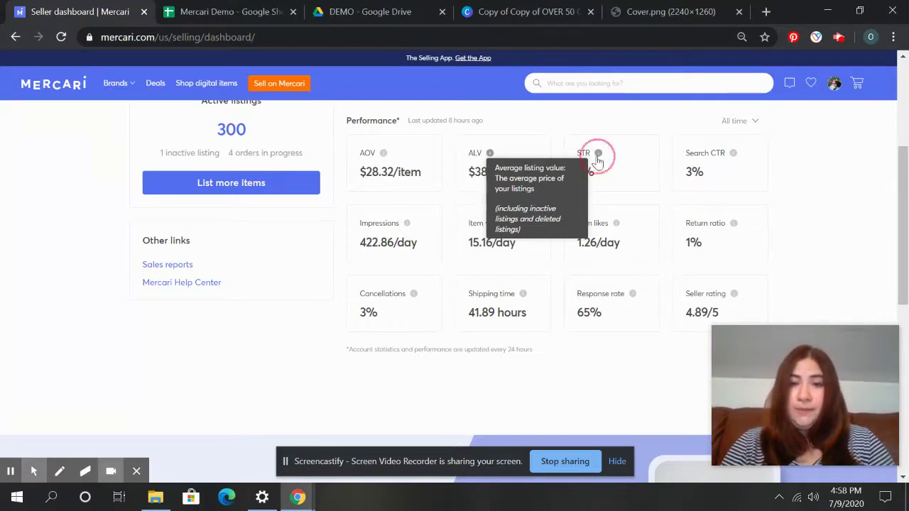
pyautogui.moveTo(598, 161)
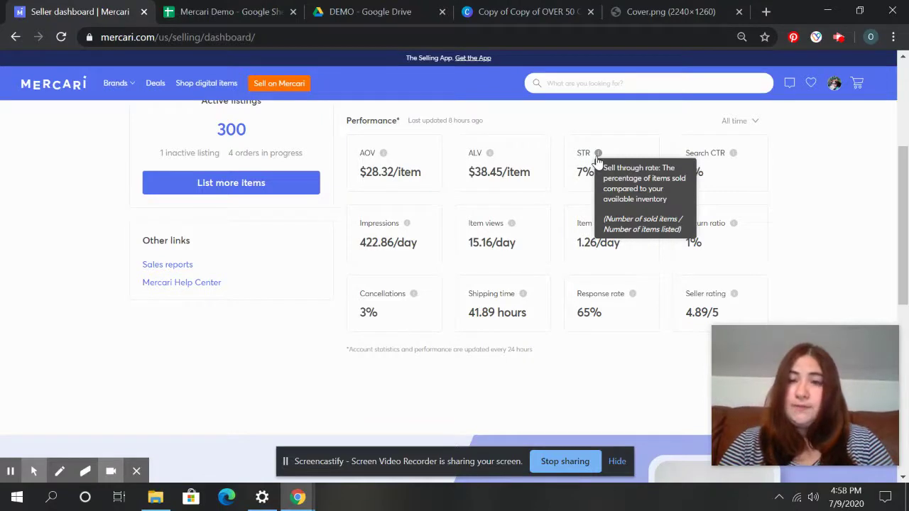
pyautogui.moveTo(735, 155)
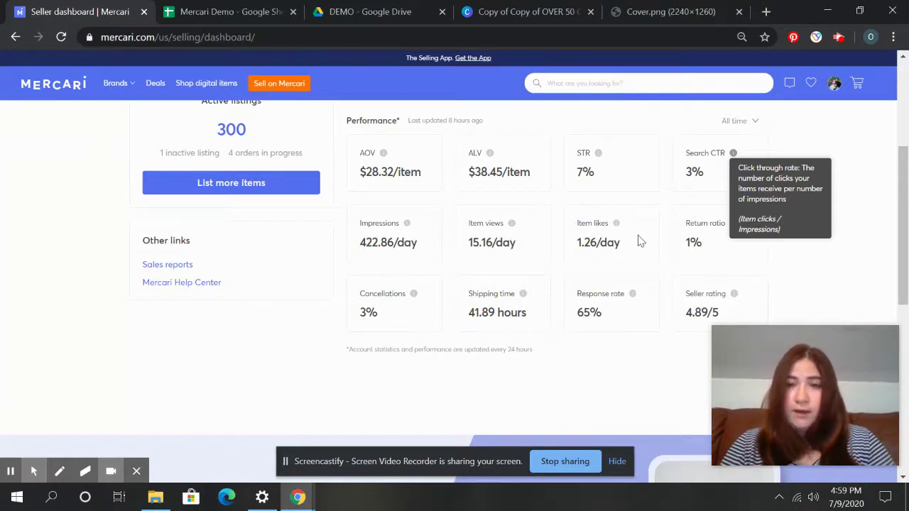
pyautogui.click(814, 273)
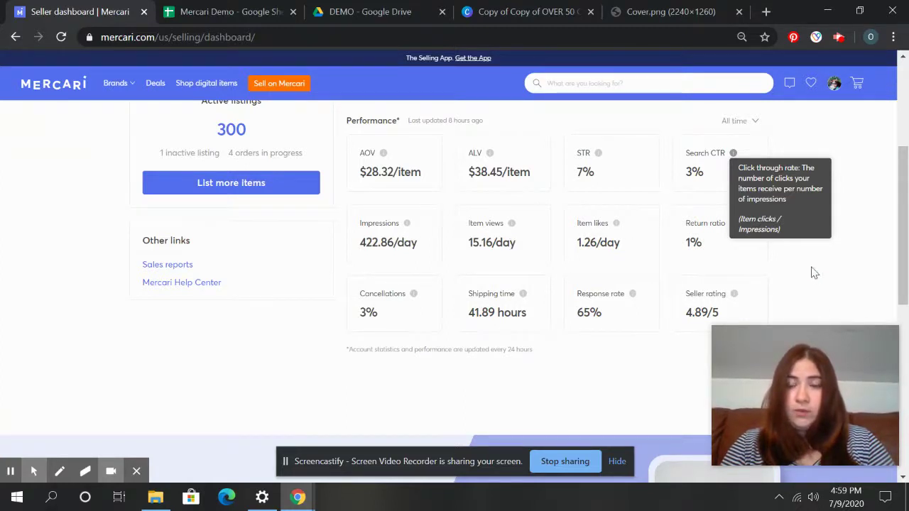
pyautogui.click(733, 153)
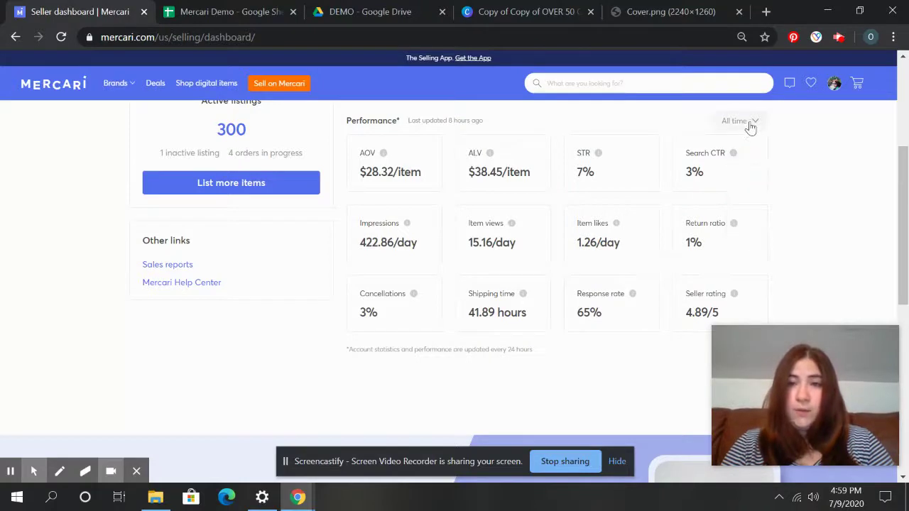
# Compare the performance metrics for the last 30 days, last 365 days and last 7 days, then return to the last 365 days.
pyautogui.click(742, 120)
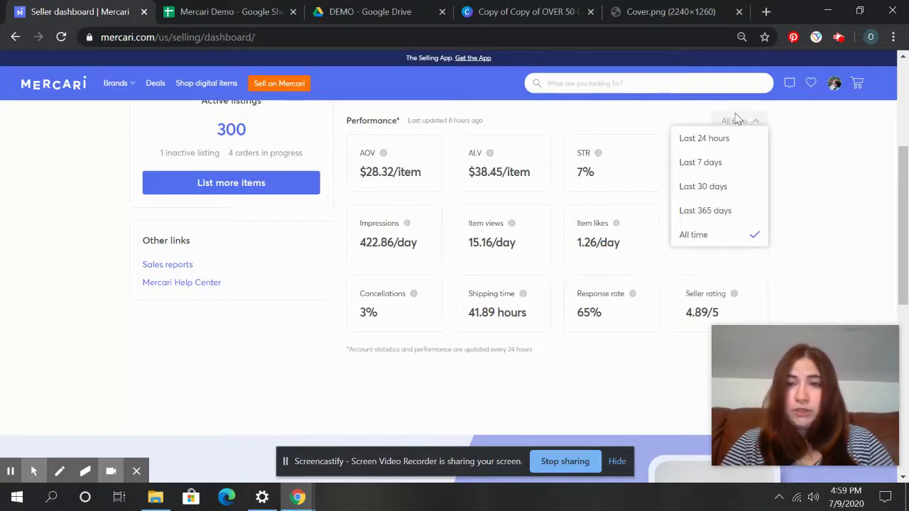
pyautogui.click(742, 186)
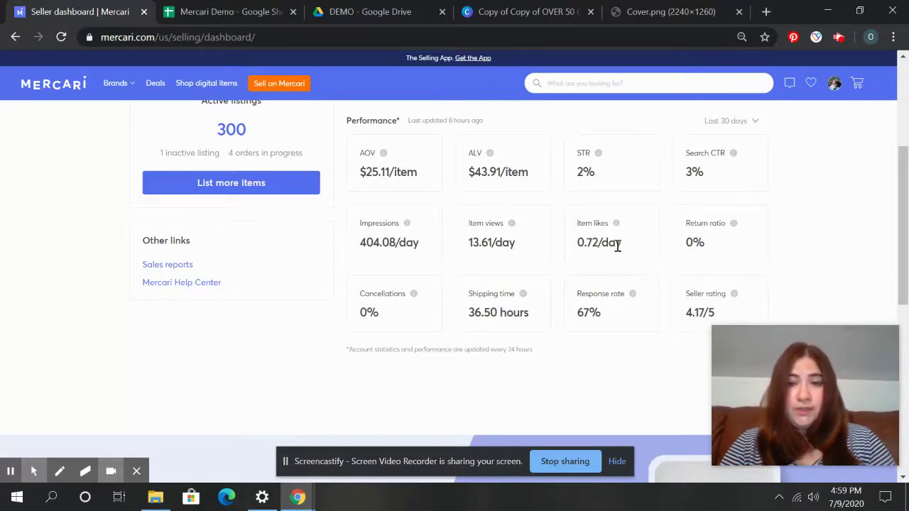
pyautogui.click(742, 129)
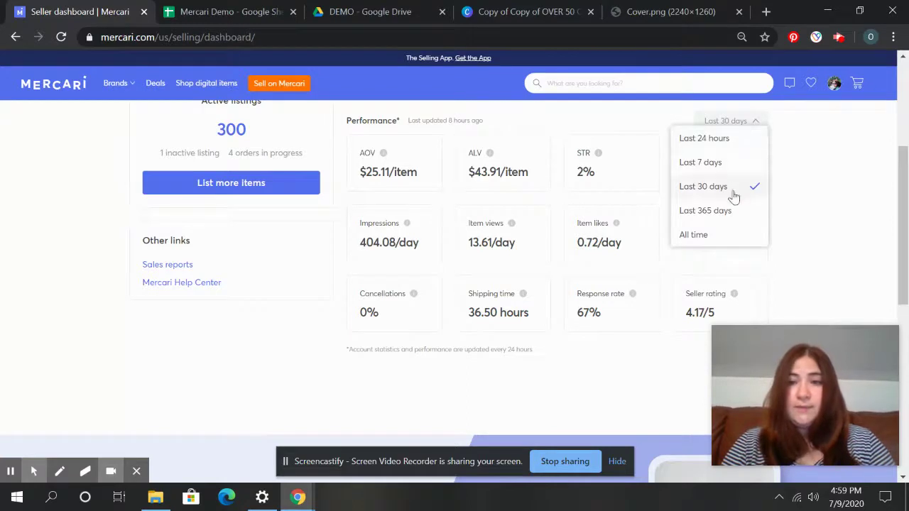
pyautogui.click(732, 206)
pyautogui.click(738, 122)
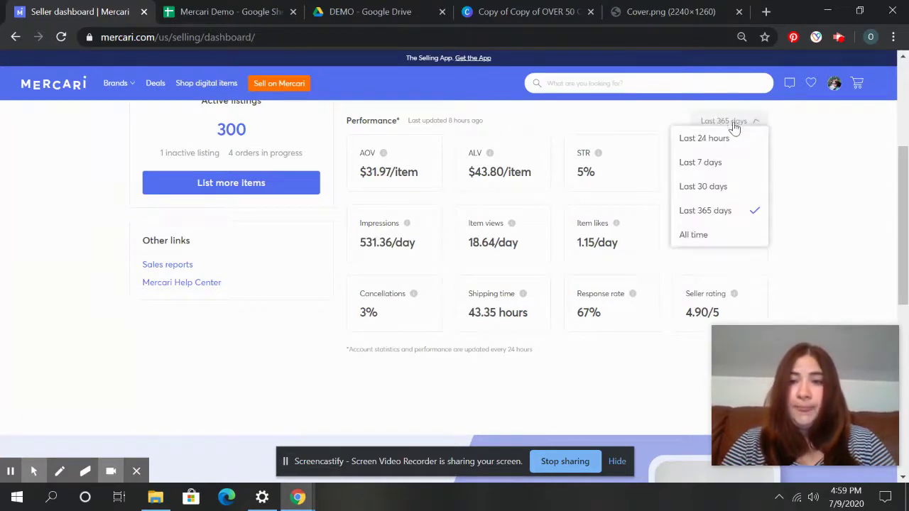
pyautogui.click(727, 157)
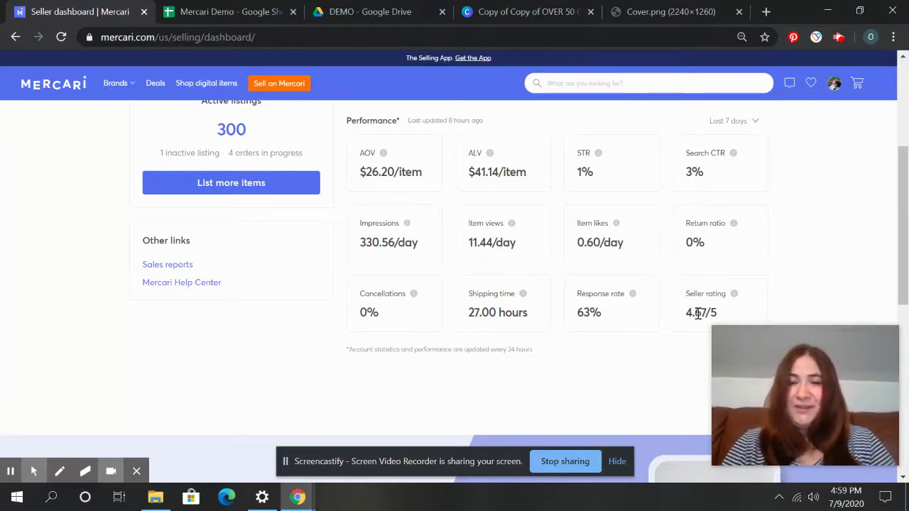
pyautogui.click(729, 128)
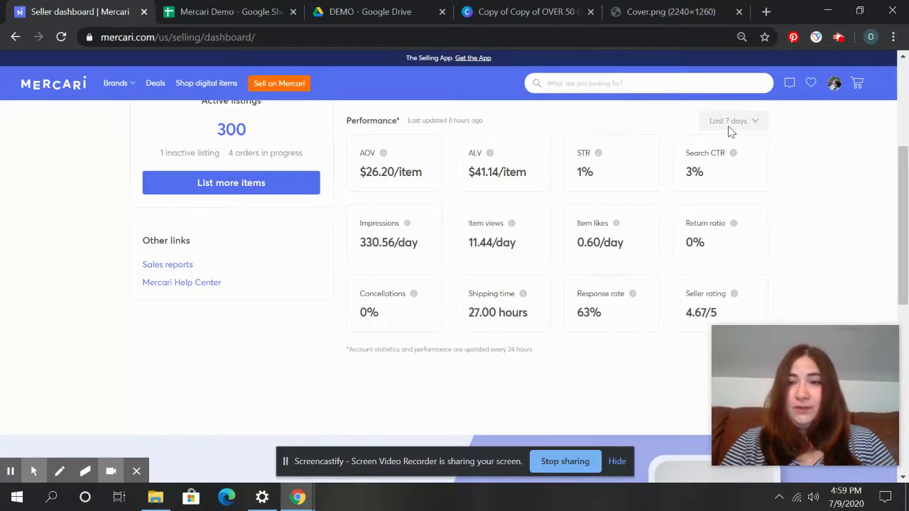
pyautogui.click(754, 122)
pyautogui.click(716, 208)
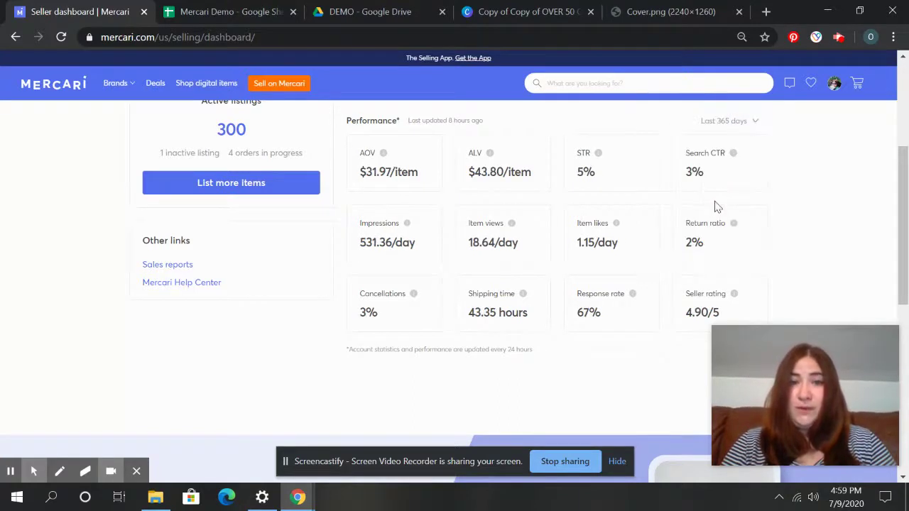
# Open the sales reports page linked from the seller dashboard.
pyautogui.scroll(2, 537, 247)
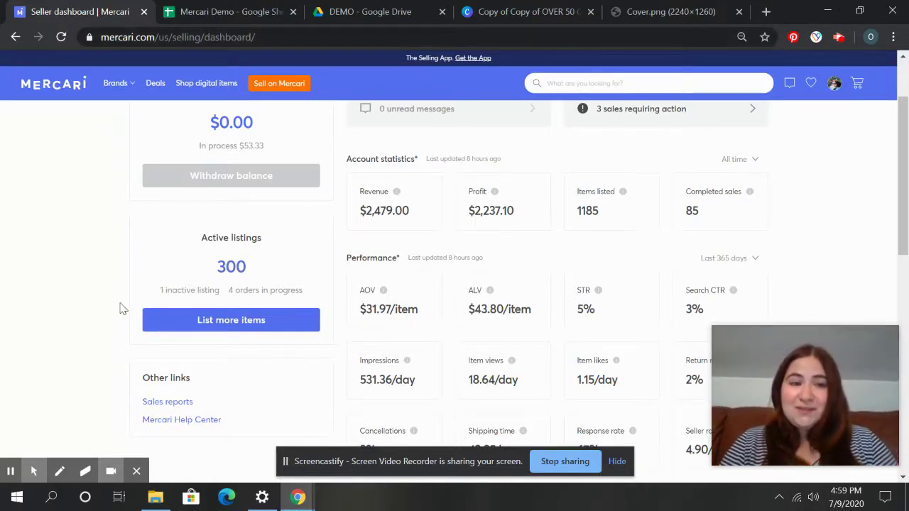
pyautogui.scroll(-1, 122, 309)
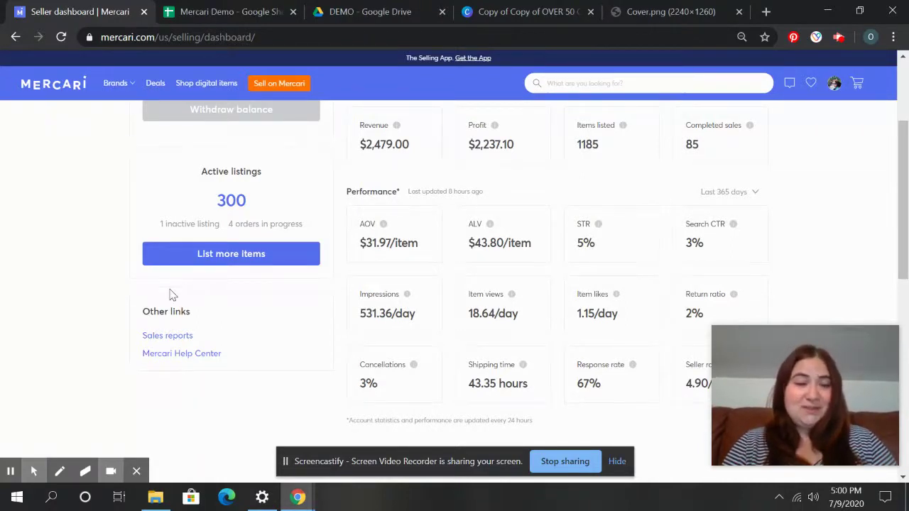
pyautogui.click(171, 336)
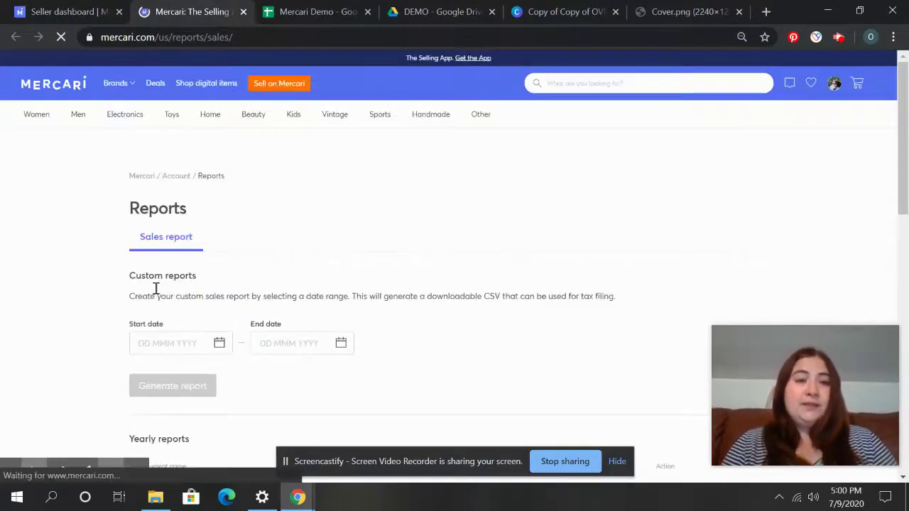
# Return to the seller dashboard and open the sales reports page by way of the account profile.
pyautogui.click(71, 11)
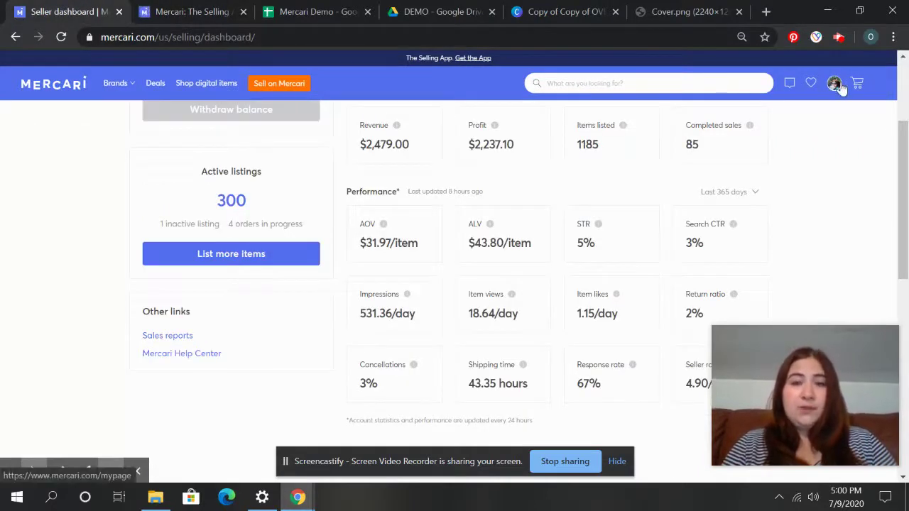
pyautogui.moveTo(834, 83)
pyautogui.click(787, 133)
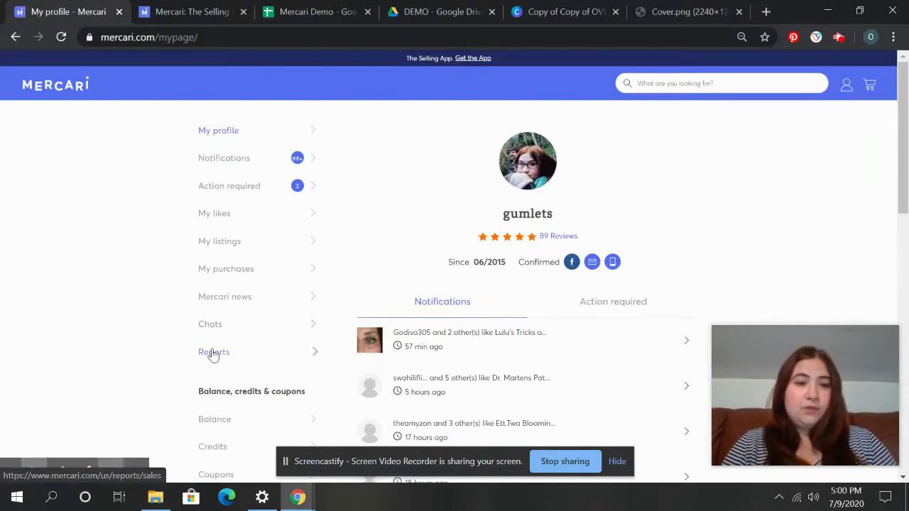
pyautogui.click(213, 353)
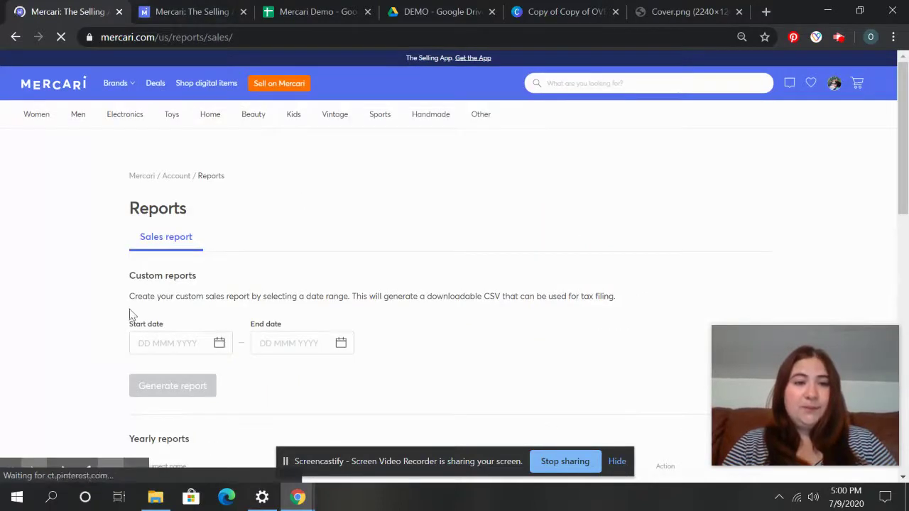
# Download the 2018 yearly sales report as a CSV file.
pyautogui.scroll(-2, 130, 315)
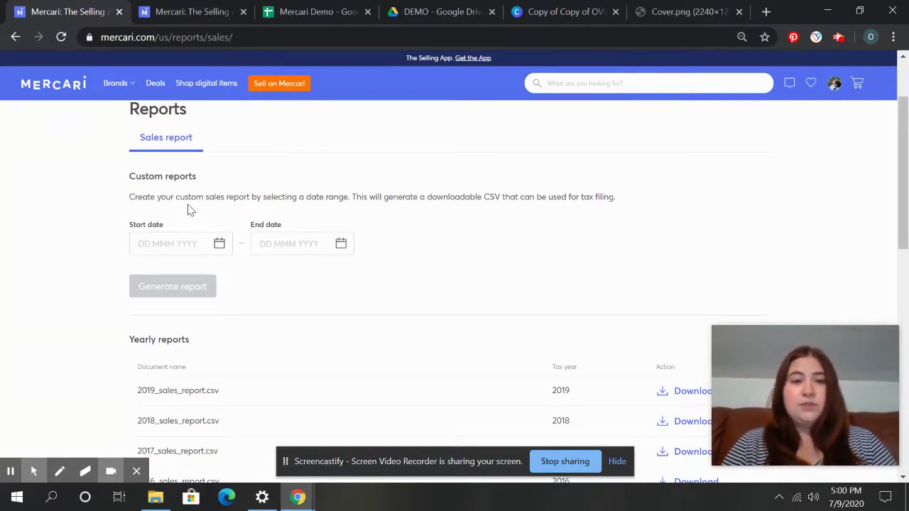
pyautogui.scroll(-3, 96, 281)
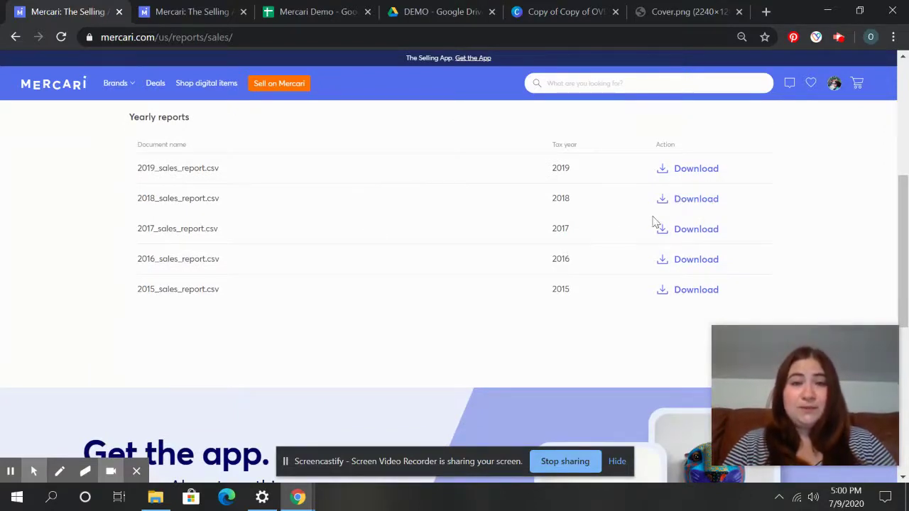
pyautogui.click(679, 204)
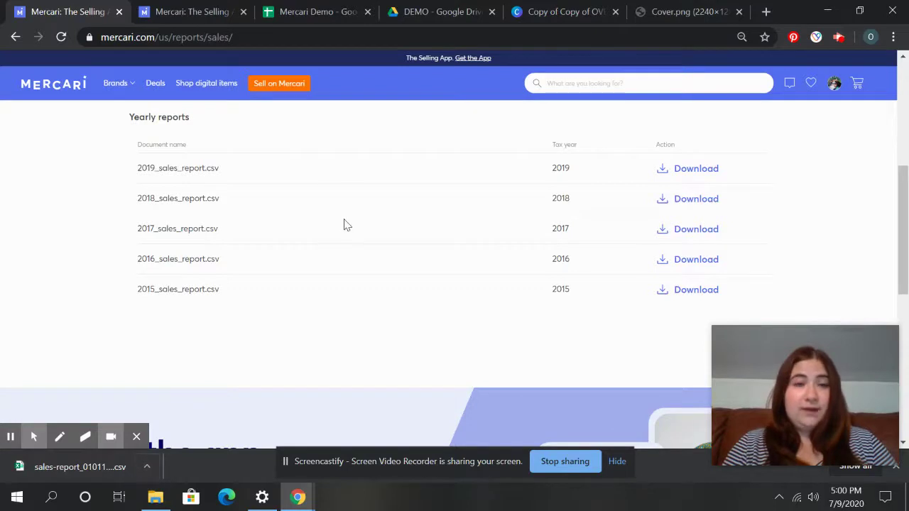
# Switch to Google Drive, upload the downloaded sales report CSV to the DEMO folder and open it with Google Sheets.
pyautogui.click(442, 7)
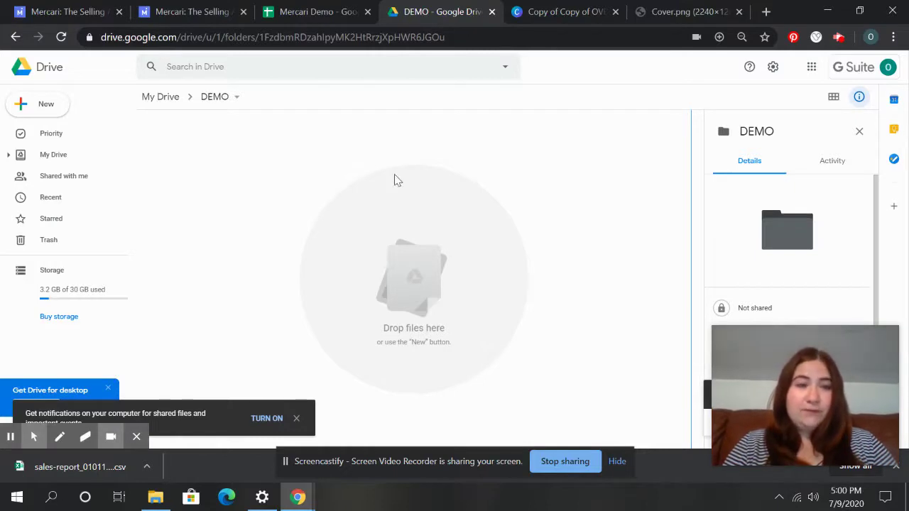
pyautogui.moveTo(116, 466); pyautogui.dragTo(230, 309)
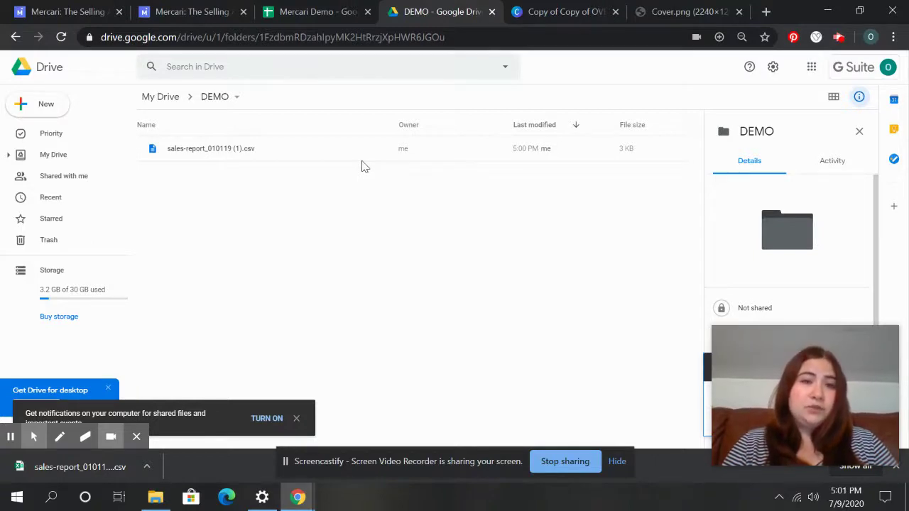
pyautogui.click(224, 151)
pyautogui.doubleClick(227, 151)
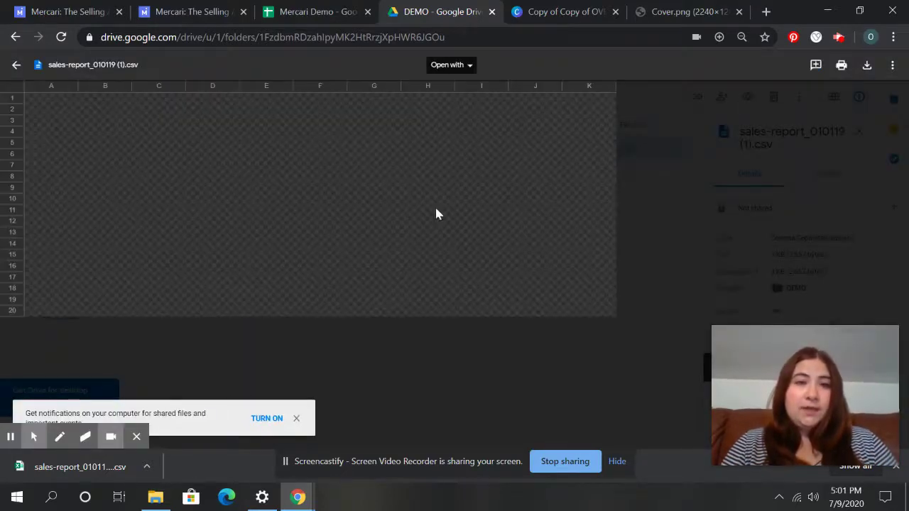
pyautogui.click(470, 67)
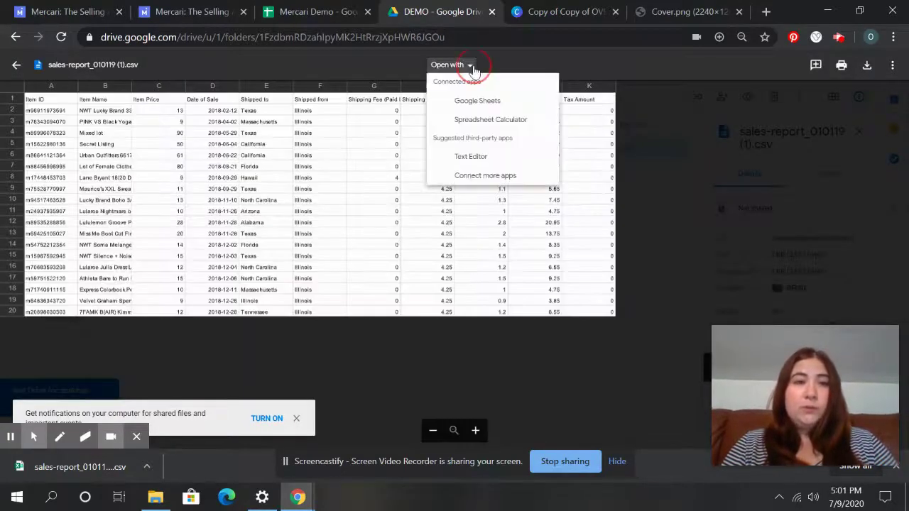
pyautogui.click(476, 100)
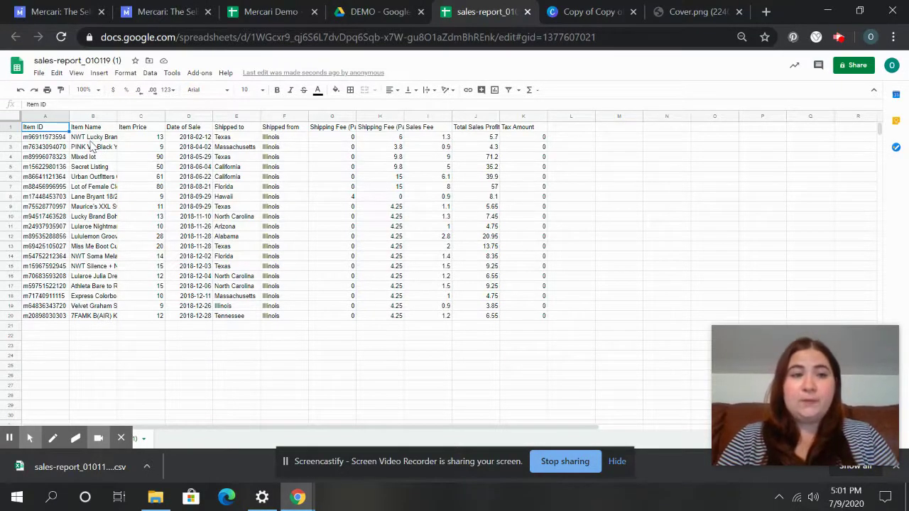
# Select the report's Item Name entries from row 2 down, and likewise the Item Price entries through row 20.
pyautogui.click(91, 141)
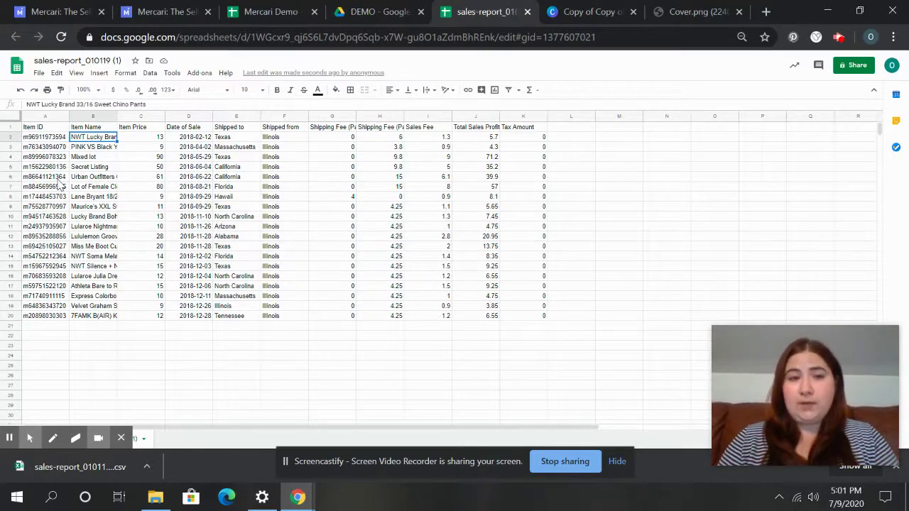
pyautogui.hotkey('ctrl', 'shift', 'Down')
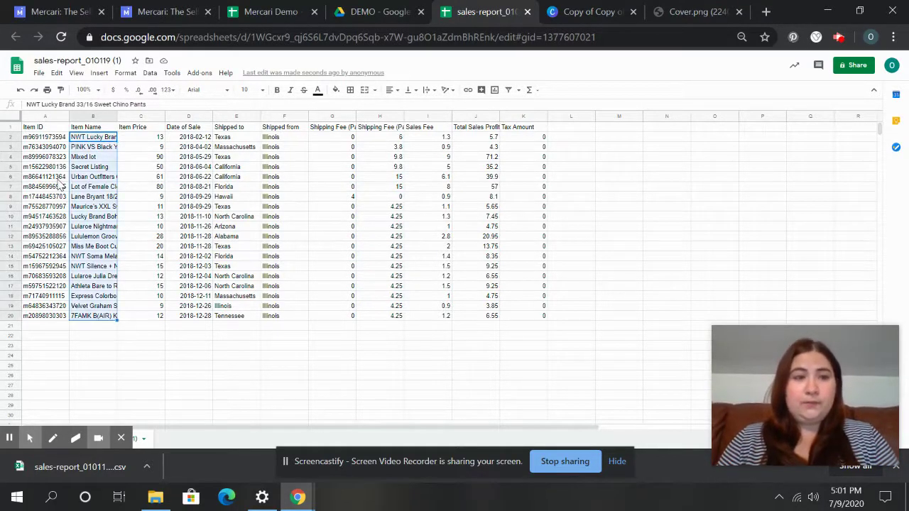
pyautogui.press('Up')
pyautogui.press('Down')
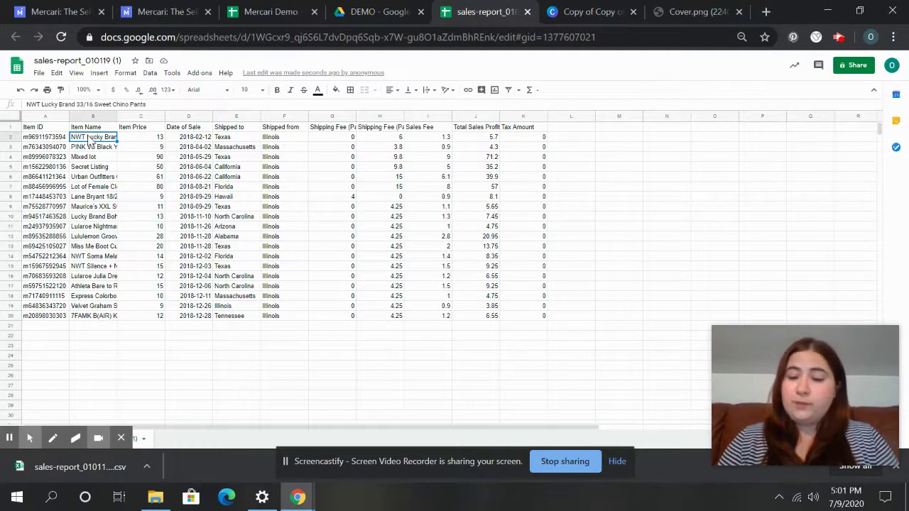
pyautogui.hotkey('ctrl', 'shift', 'Down')
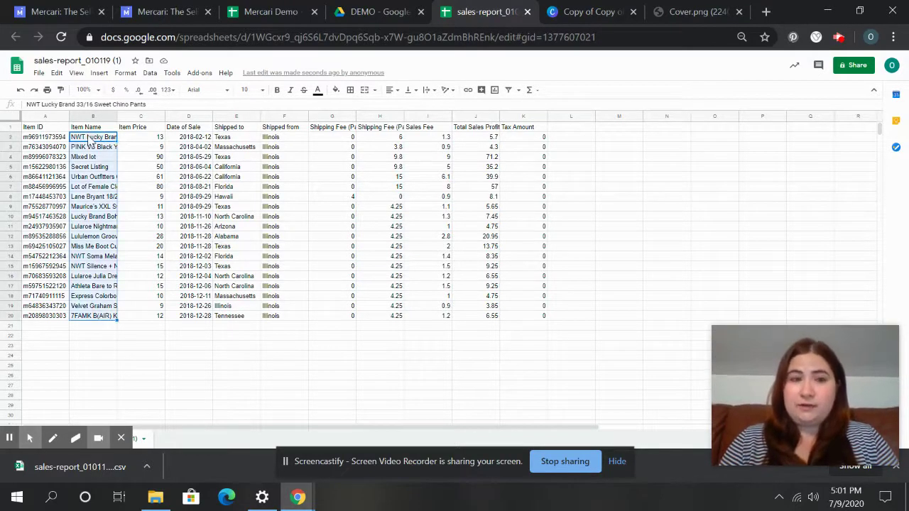
pyautogui.click(129, 142)
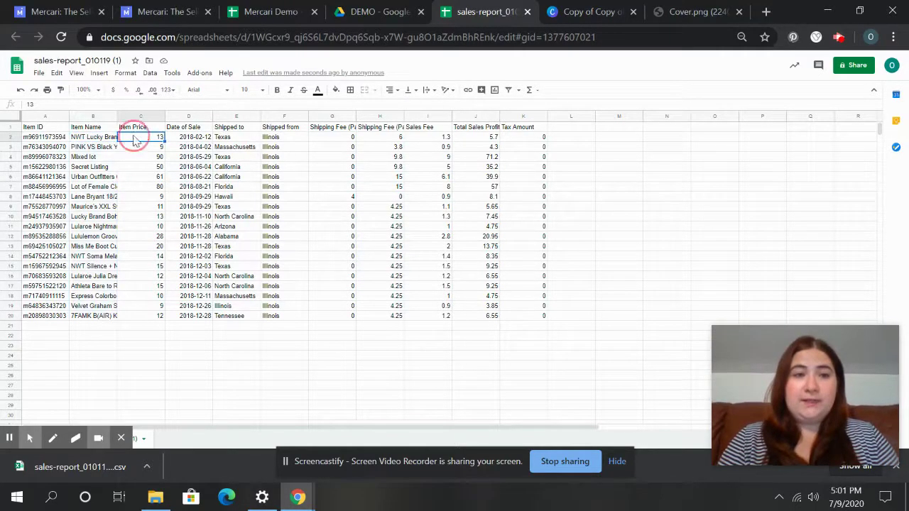
pyautogui.hotkey('ctrl', 'shift', 'Down')
pyautogui.moveTo(129, 137)
pyautogui.mouseDown()
pyautogui.moveTo(136, 182)
pyautogui.moveTo(132, 142)
pyautogui.mouseUp()
pyautogui.click(132, 142)
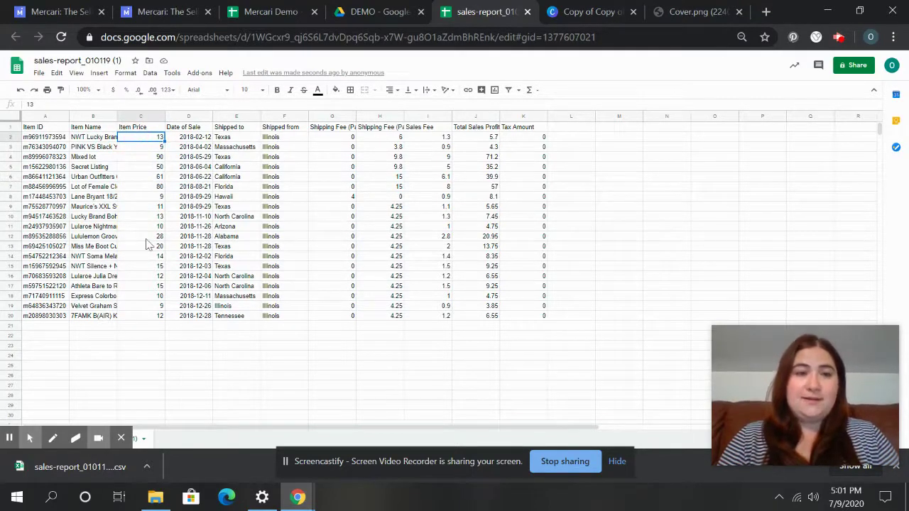
pyautogui.keyDown('shift'); pyautogui.click(158, 317); pyautogui.keyUp('shift')
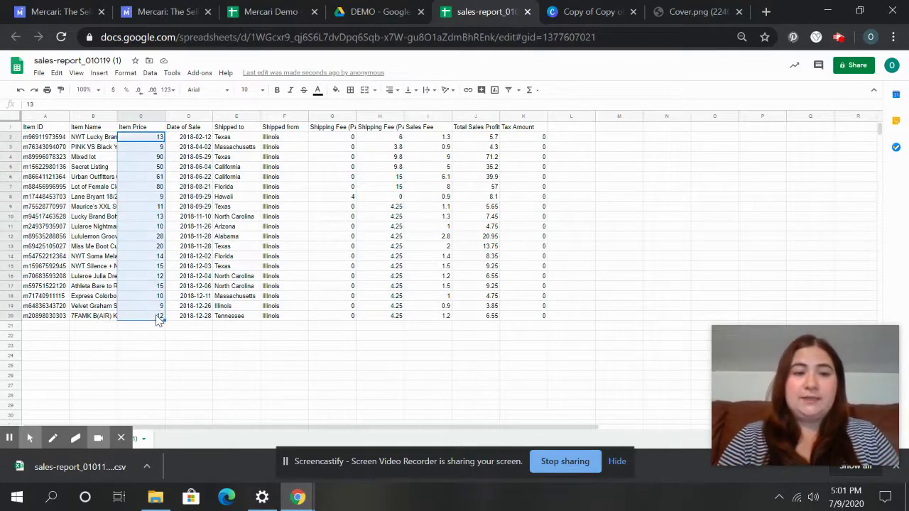
# Copy the report's item names and paste them as values only into the Listing Title column of the Mercari Demo workbook's Sales sheet, from row 15.
pyautogui.click(99, 147)
pyautogui.press('Up')
pyautogui.hotkey('ctrl', 'shift', 'Down')
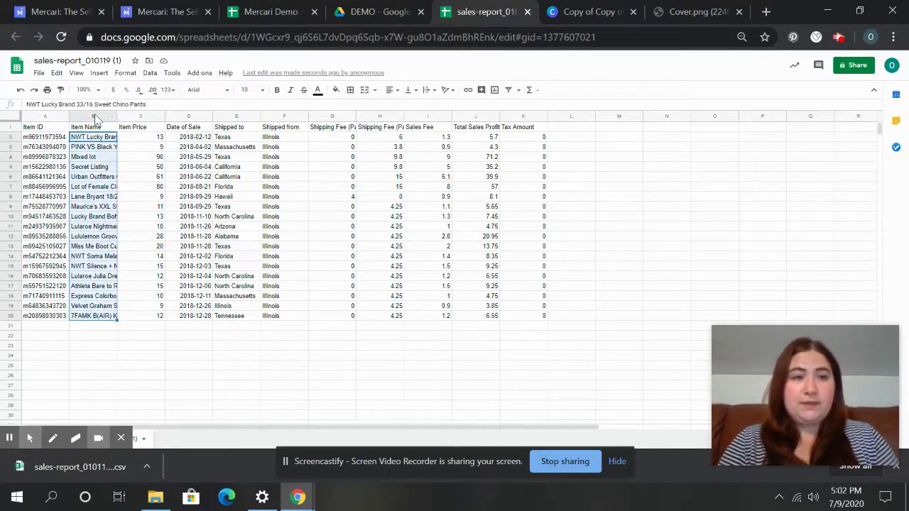
pyautogui.click(272, 10)
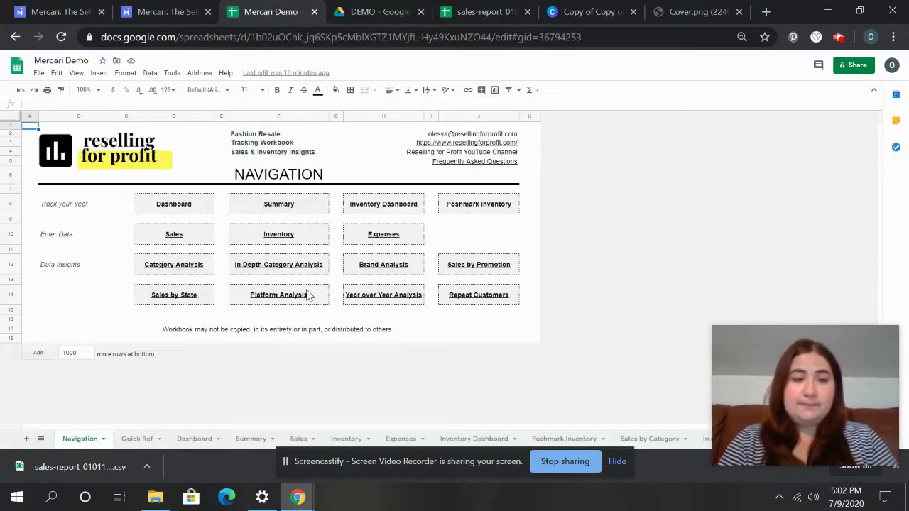
pyautogui.click(303, 444)
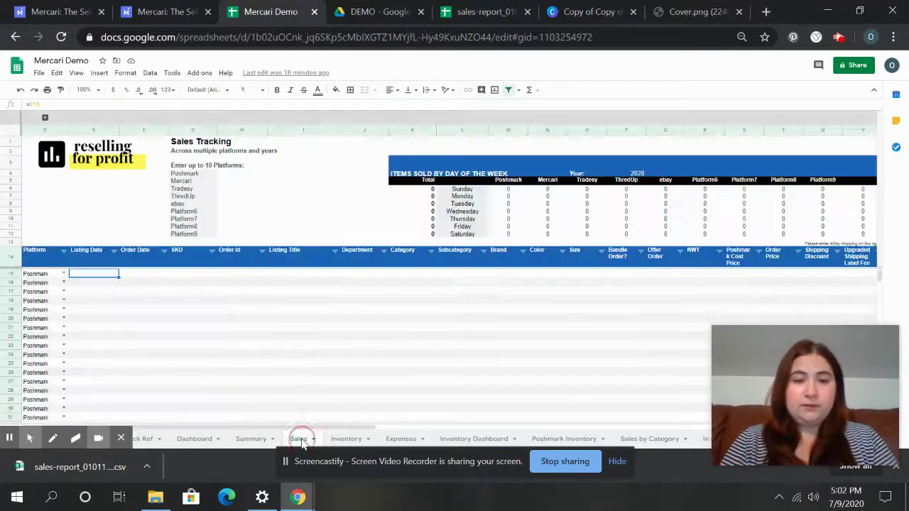
pyautogui.click(280, 276)
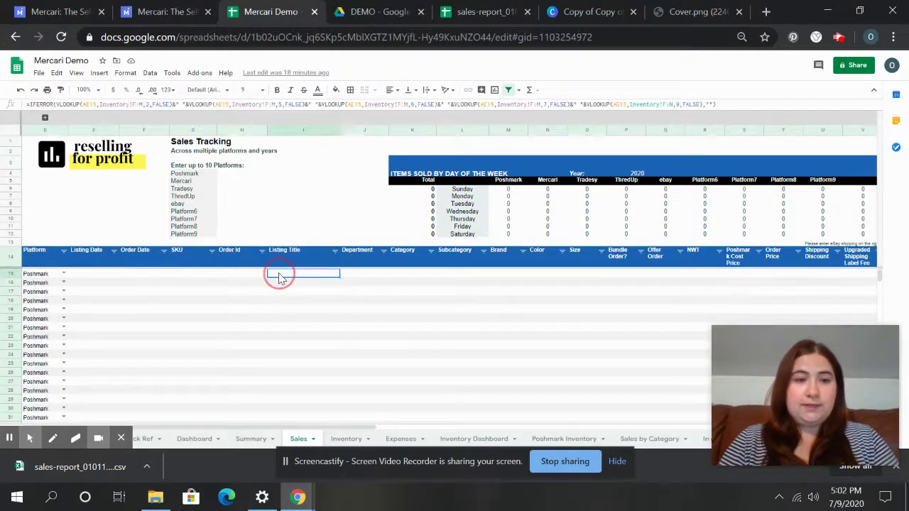
pyautogui.click(56, 73)
pyautogui.moveTo(113, 181)
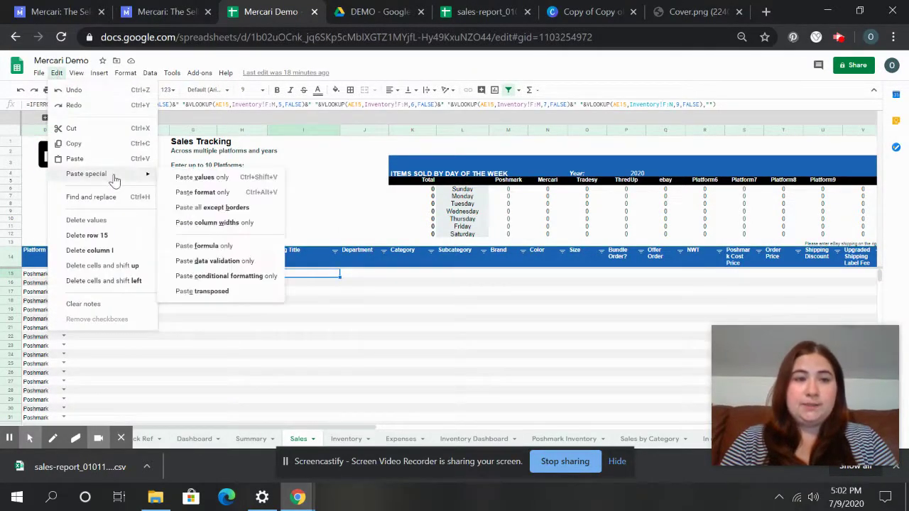
pyautogui.click(193, 177)
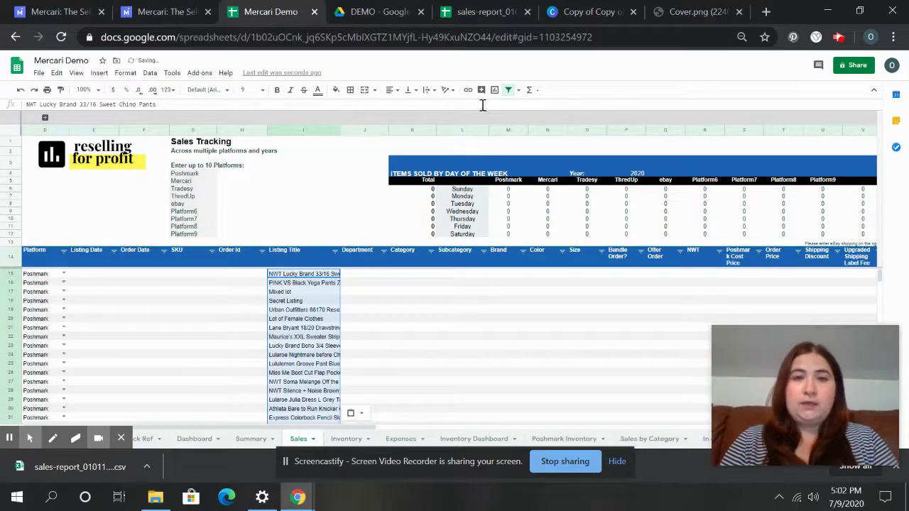
# Copy the report's item prices and paste them as values only into the Sales sheet's Order Price column, starting at row 15.
pyautogui.click(473, 8)
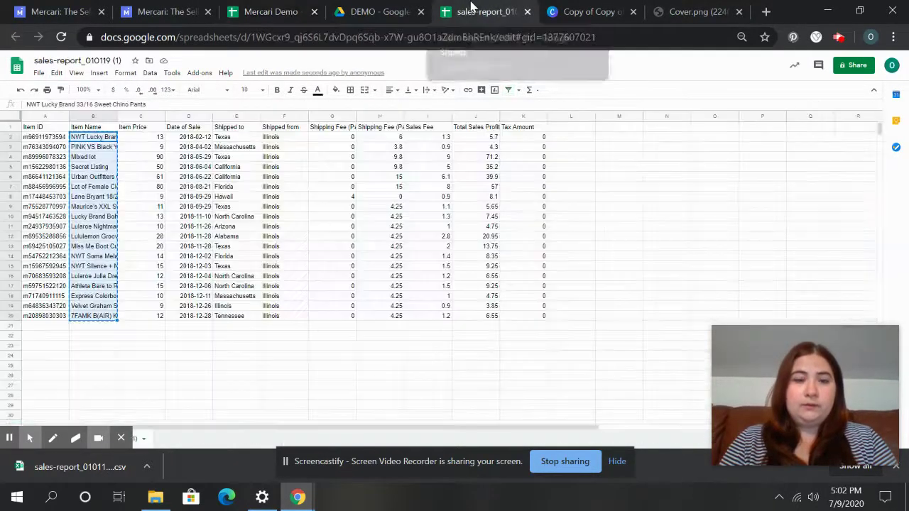
pyautogui.click(149, 138)
pyautogui.hotkey('ctrl', 'shift', 'Down')
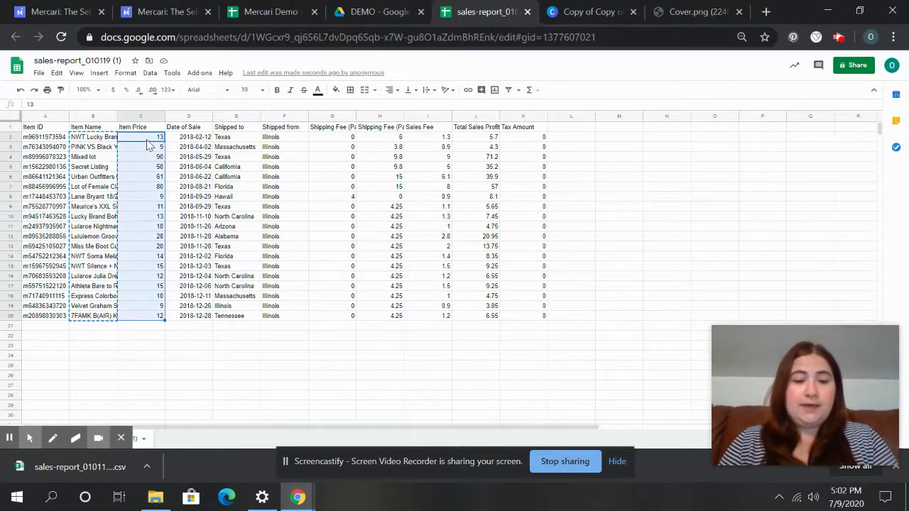
pyautogui.click(176, 9)
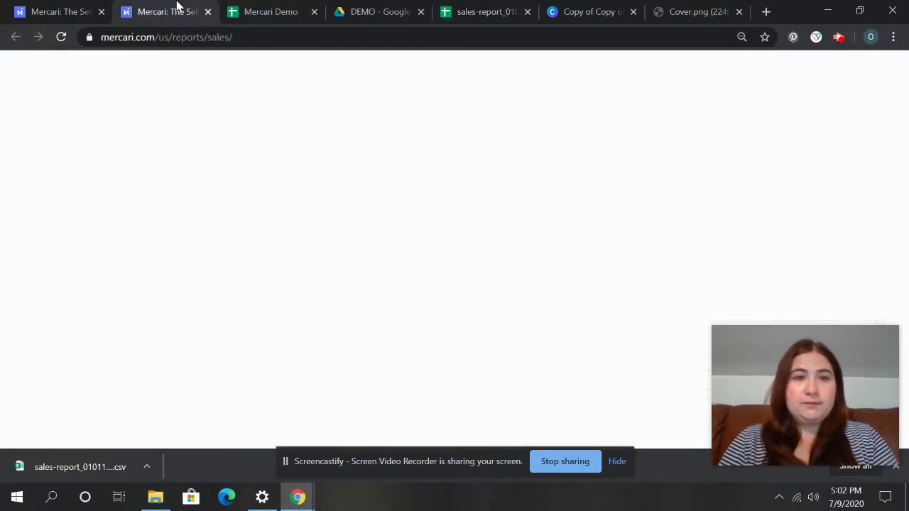
pyautogui.click(276, 8)
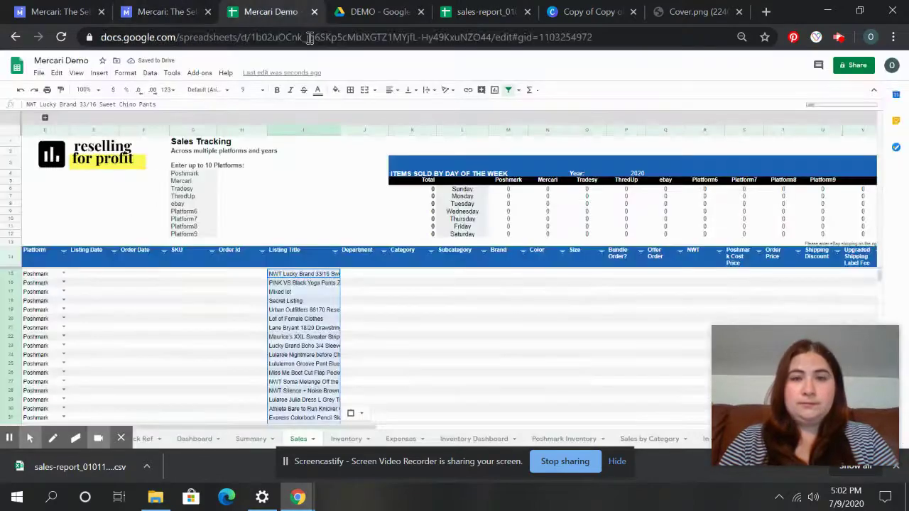
pyautogui.click(644, 274)
pyautogui.press('Right')
pyautogui.press('Right')
pyautogui.press('Right')
pyautogui.press('Right')
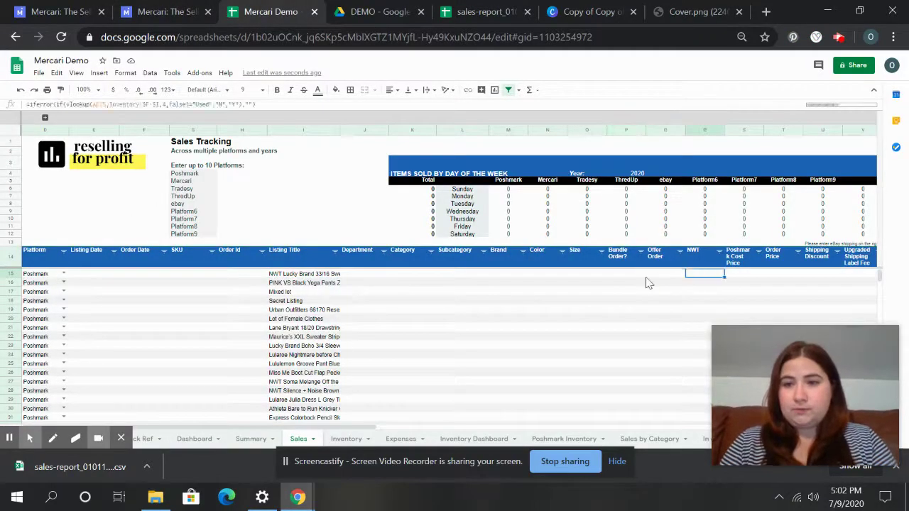
pyautogui.click(57, 73)
pyautogui.moveTo(114, 178)
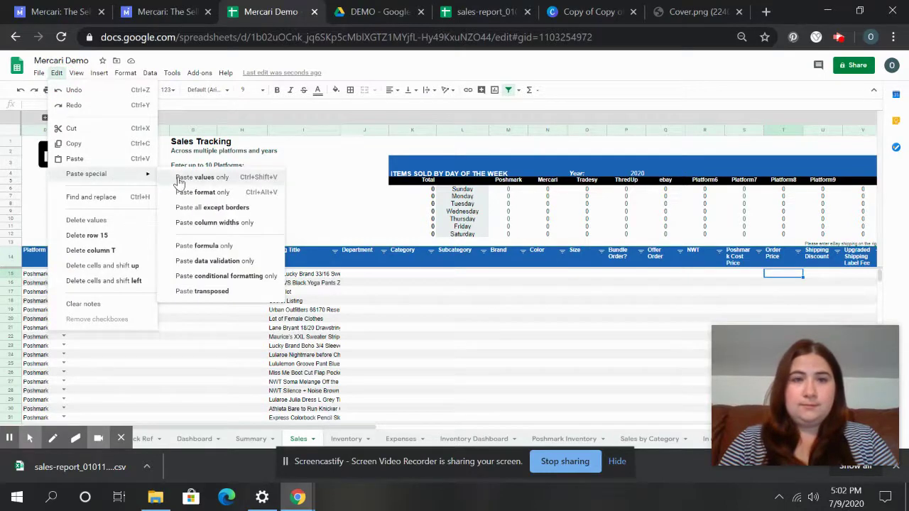
pyautogui.click(180, 182)
# Copy the report's dates of sale and paste them as values only into the Sales sheet's Order Date column, starting at row 15.
pyautogui.click(472, 11)
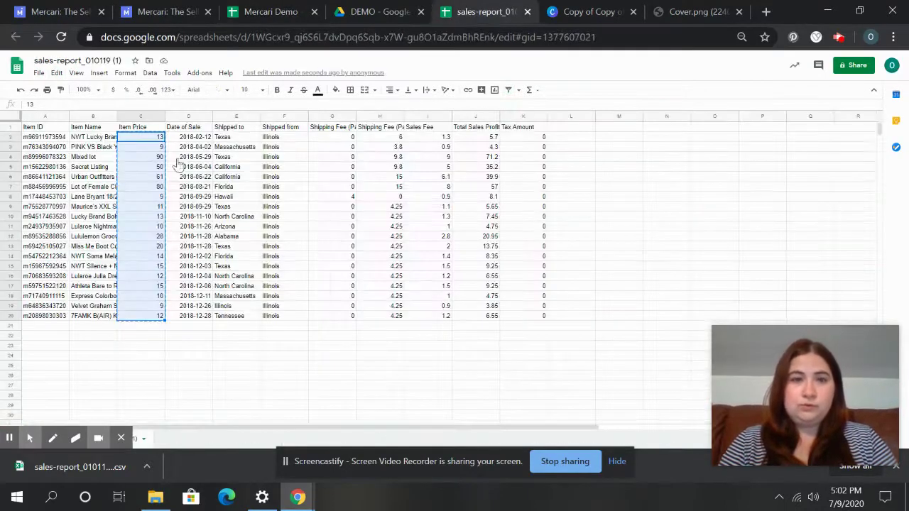
pyautogui.click(192, 140)
pyautogui.hotkey('ctrl', 'shift', 'Down')
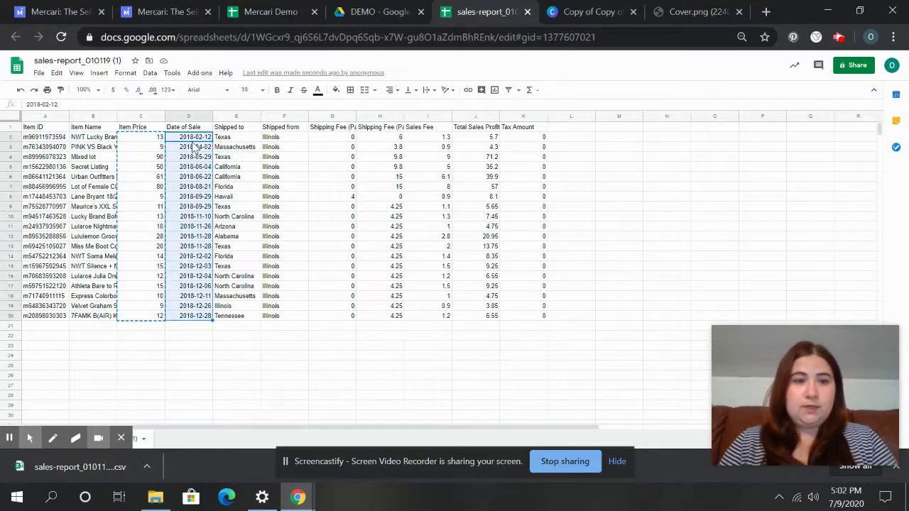
pyautogui.hotkey('ctrl', 'c')
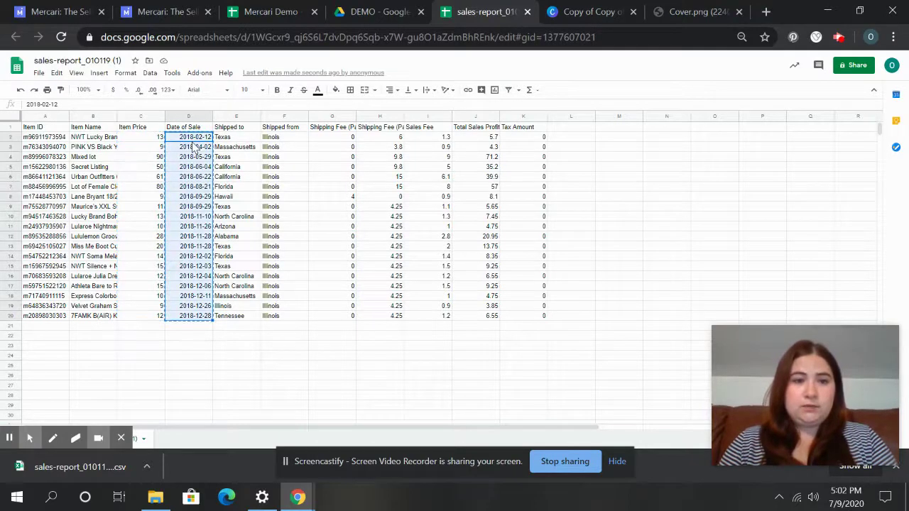
pyautogui.click(267, 10)
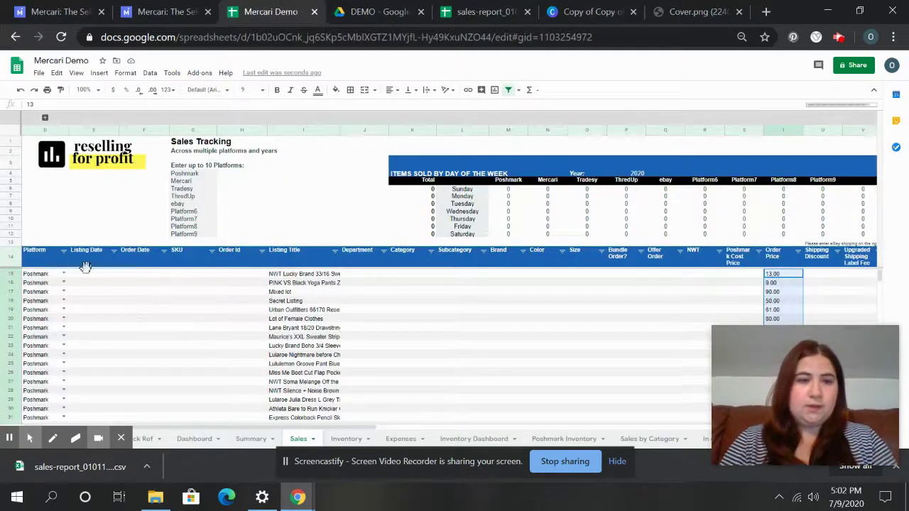
pyautogui.click(121, 274)
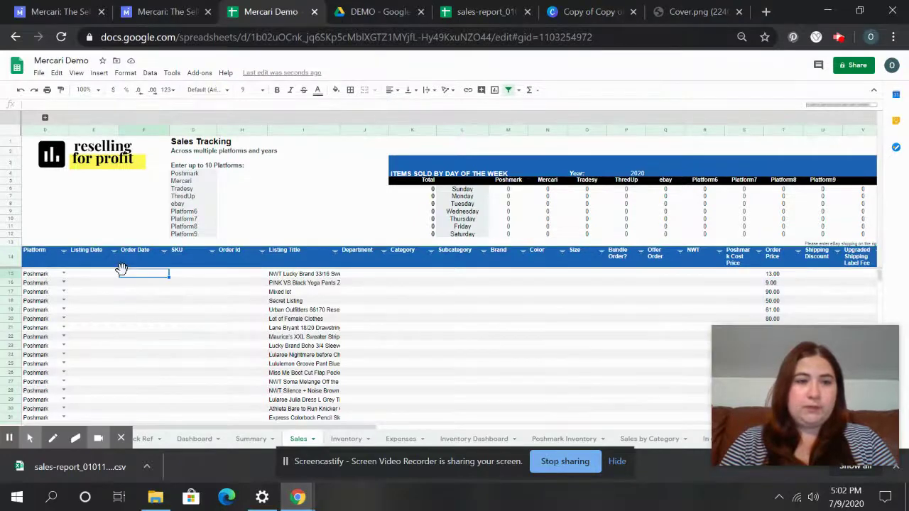
pyautogui.click(57, 73)
pyautogui.moveTo(95, 175)
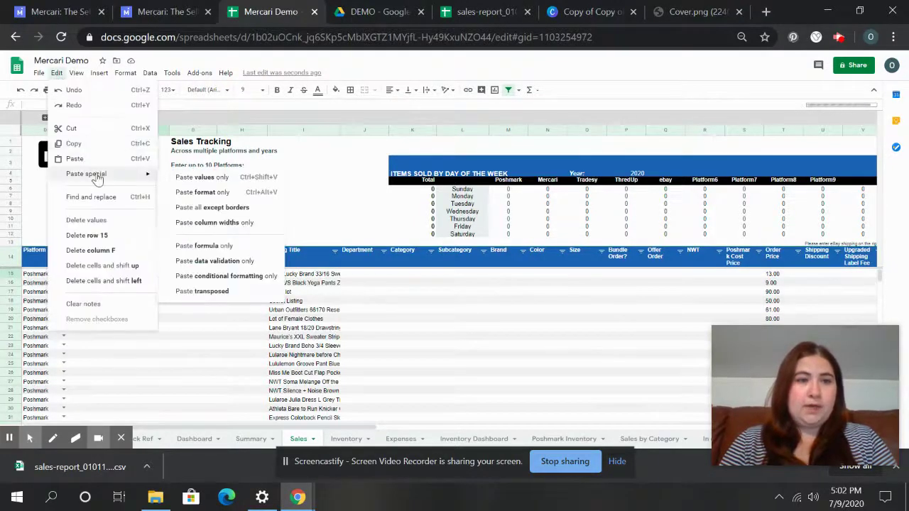
pyautogui.click(179, 181)
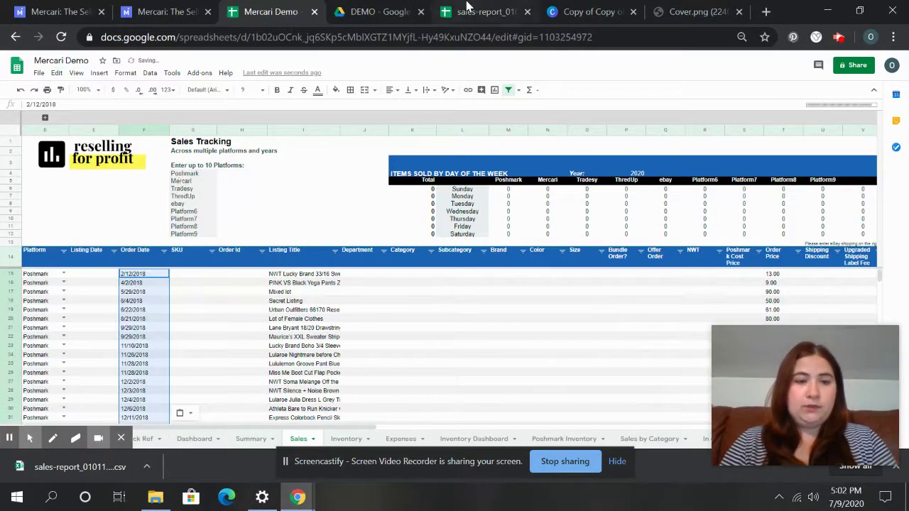
# Glance at the report, return to the Sales sheet and inspect the formula in the first Listing Date cell.
pyautogui.click(466, 7)
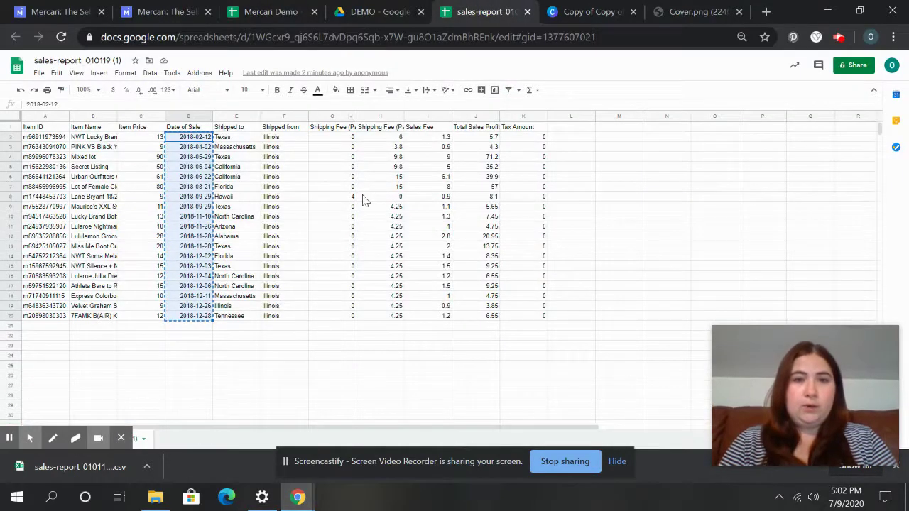
pyautogui.click(281, 11)
pyautogui.click(104, 277)
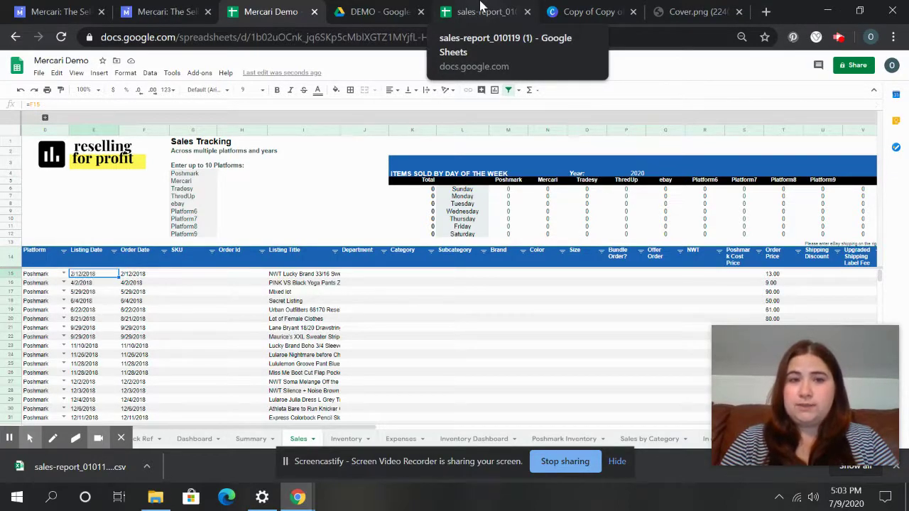
# Copy the report's Shipped to states and paste them as values only into the Sales sheet's Buyer State column, starting at row 15.
pyautogui.click(480, 10)
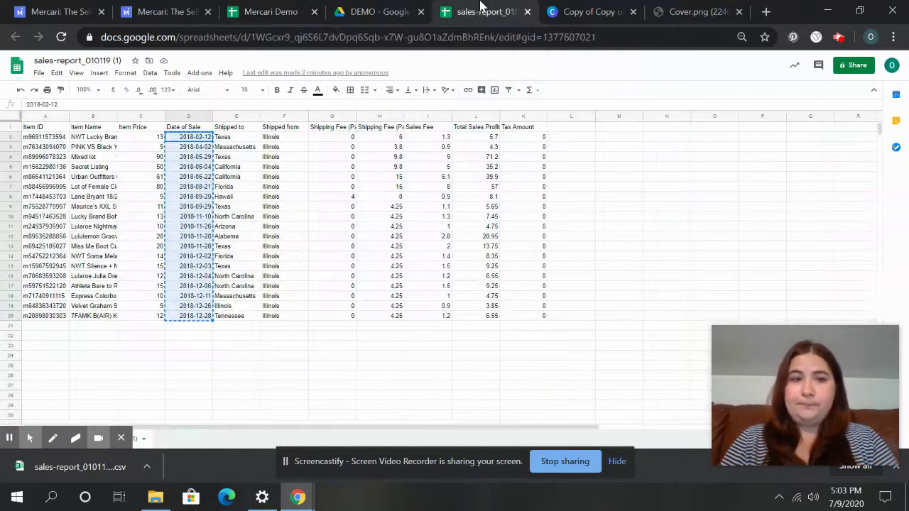
pyautogui.click(241, 138)
pyautogui.keyDown('shift'); pyautogui.click(241, 318); pyautogui.keyUp('shift')
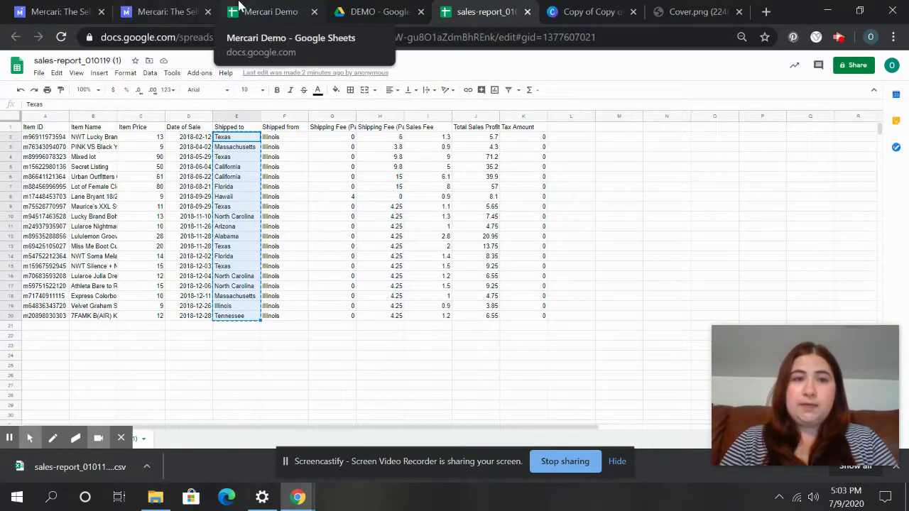
pyautogui.click(242, 7)
pyautogui.hscroll(10, 526, 324)
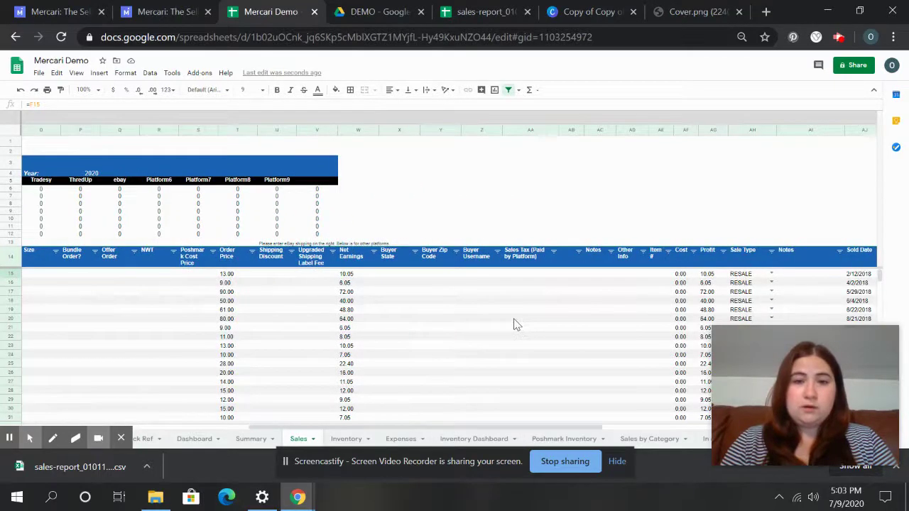
pyautogui.click(399, 276)
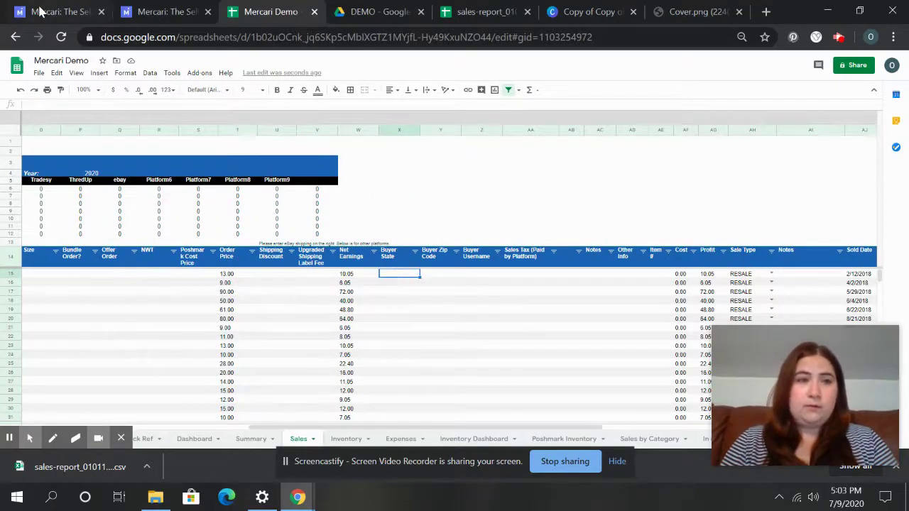
pyautogui.click(56, 73)
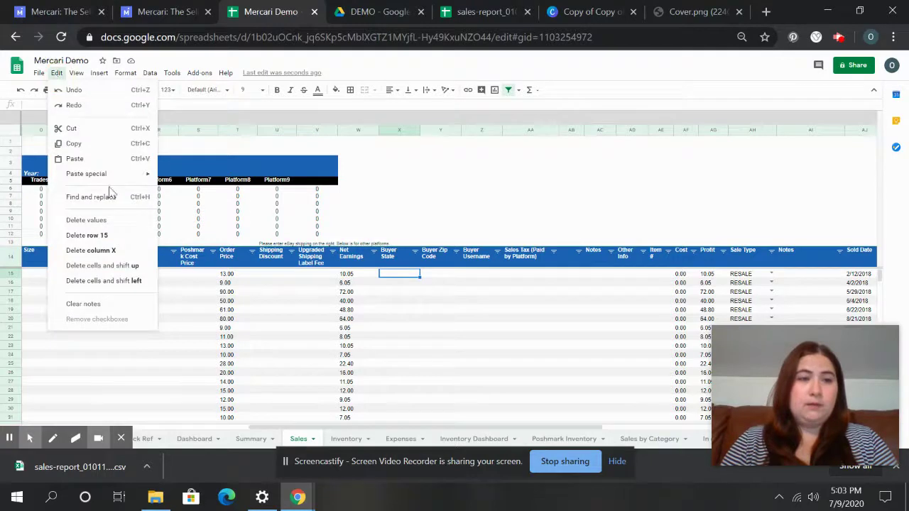
pyautogui.moveTo(128, 175)
pyautogui.click(180, 179)
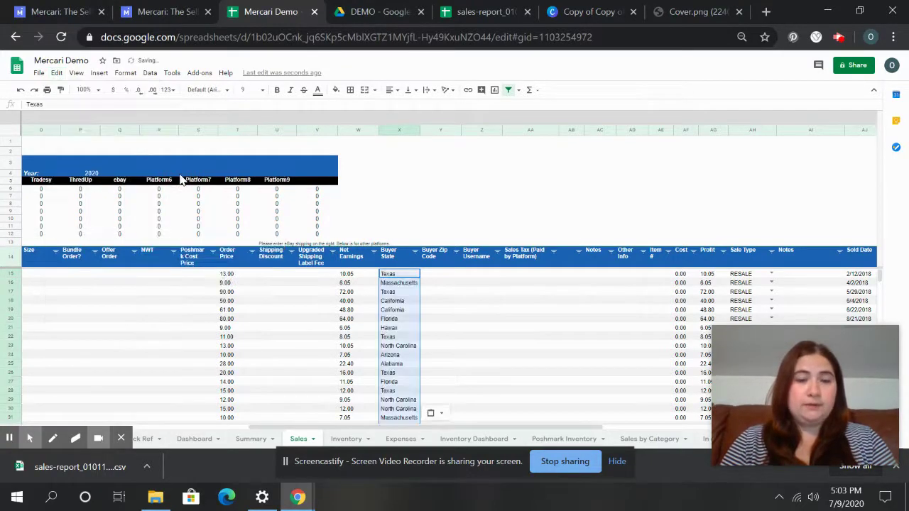
# Replace the Buyer State entries in rows 15 to 18 of the Sales sheet with TX, MA, TX and CA.
pyautogui.click(410, 277)
pyautogui.write('TX')
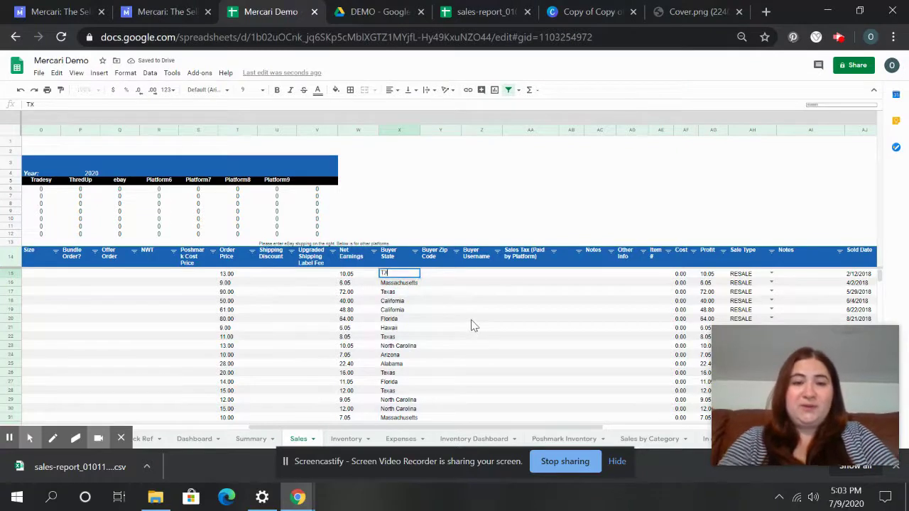
pyautogui.press('Return')
pyautogui.press('Down')
pyautogui.press('Up')
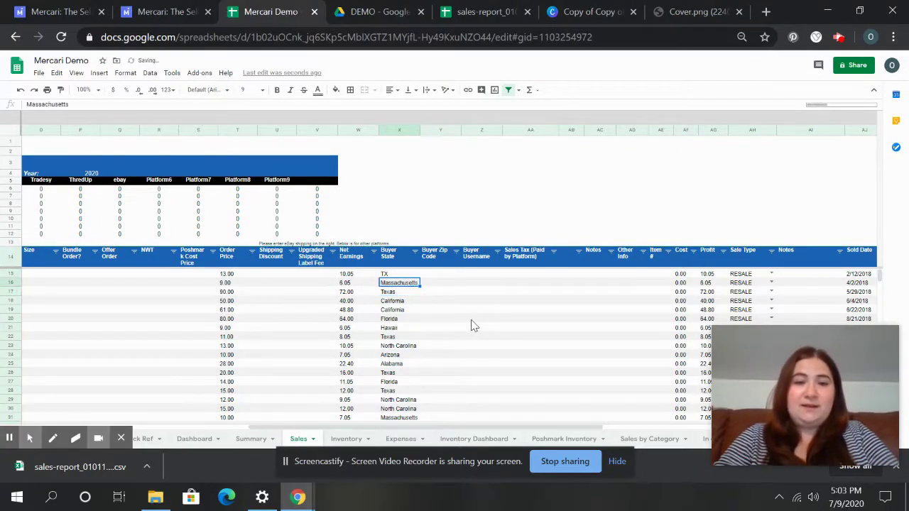
pyautogui.write('MA')
pyautogui.press('Return')
pyautogui.write('TX')
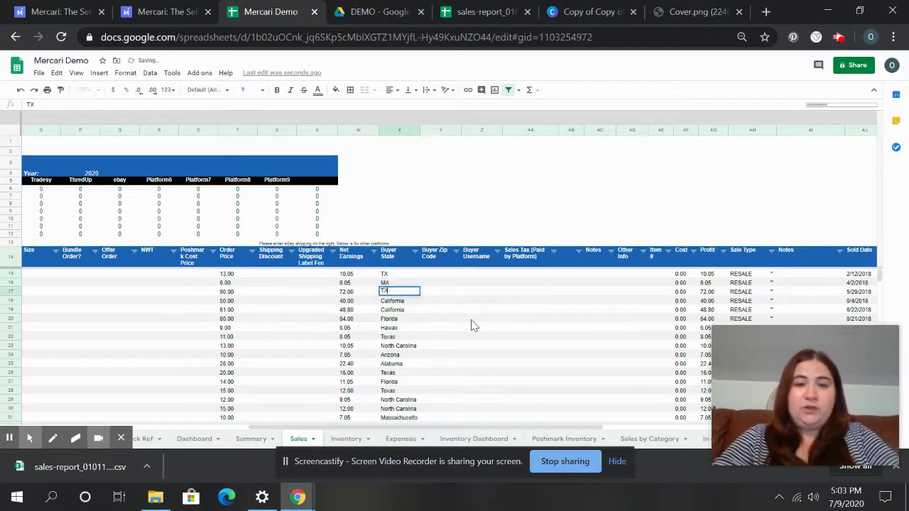
pyautogui.press('Return')
pyautogui.write('CA')
pyautogui.press('Return')
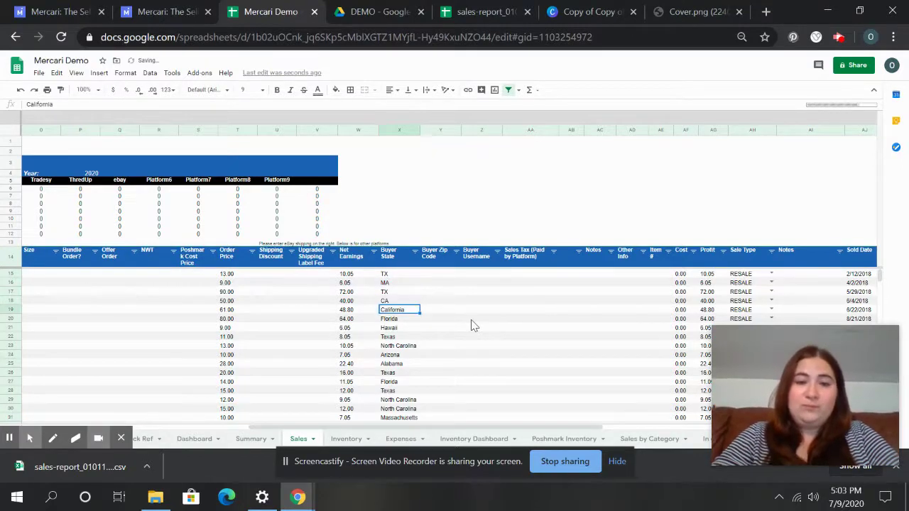
# Abbreviate the Buyer State entries in rows 19 to 21 as CA, FL and HI.
pyautogui.write('CA')
pyautogui.press('Return')
pyautogui.write('FLorida')
pyautogui.press('Return')
pyautogui.write('HI')
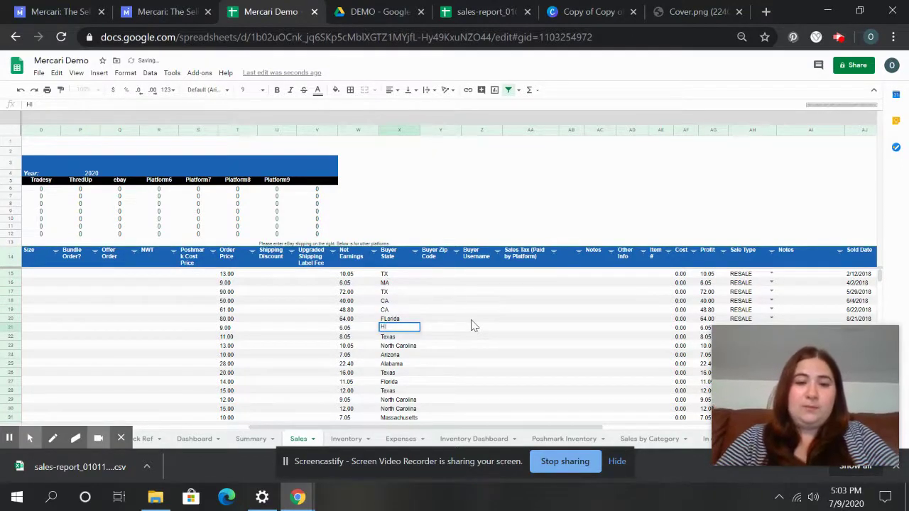
pyautogui.press('Up')
pyautogui.write('FL')
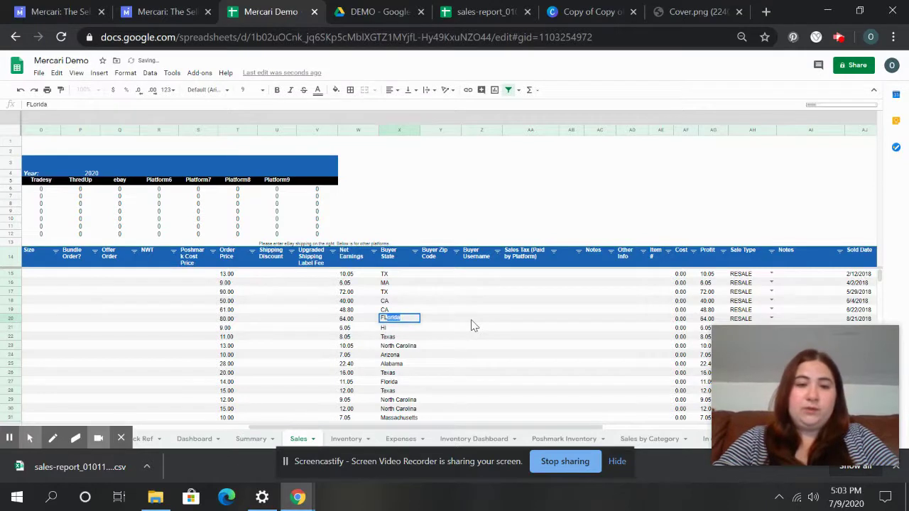
pyautogui.press('Return')
pyautogui.press('Return')
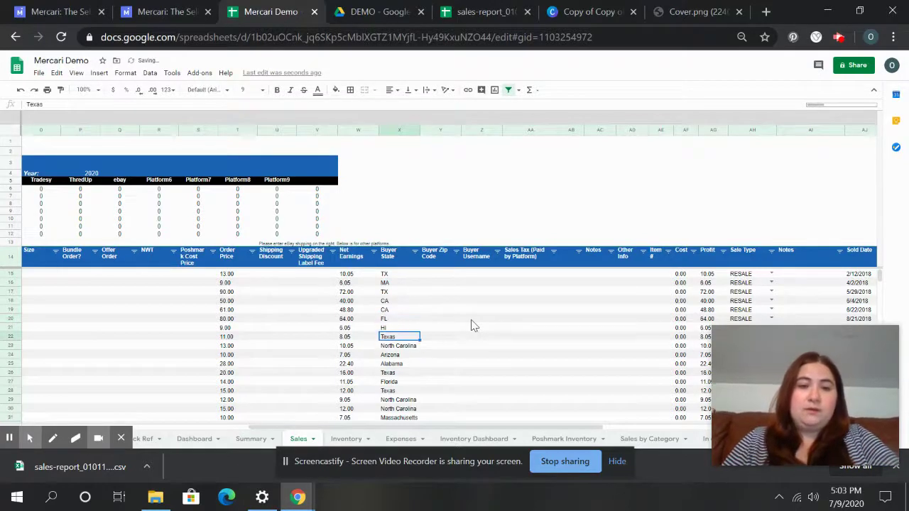
# Abbreviate the Buyer State entries in rows 22 and 23 as TX and NC.
pyautogui.write('TX')
pyautogui.press('Return')
pyautogui.write('NC')
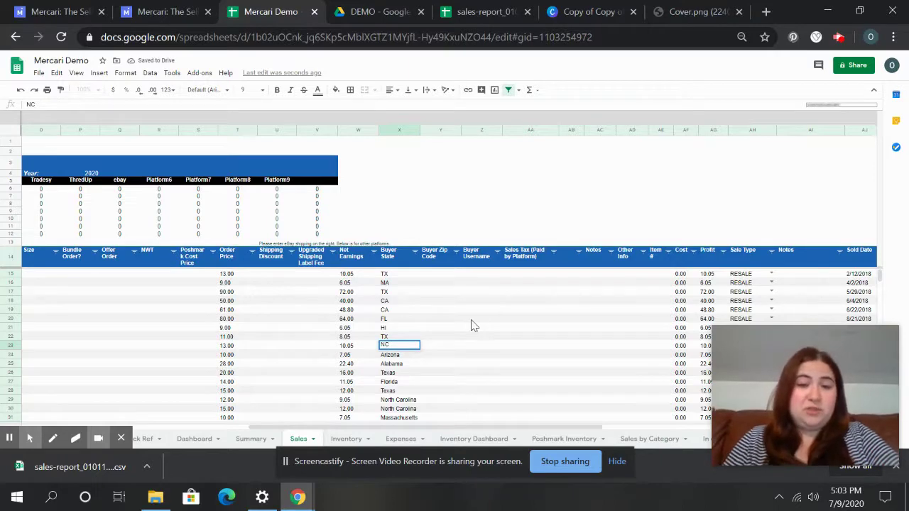
pyautogui.press('Return')
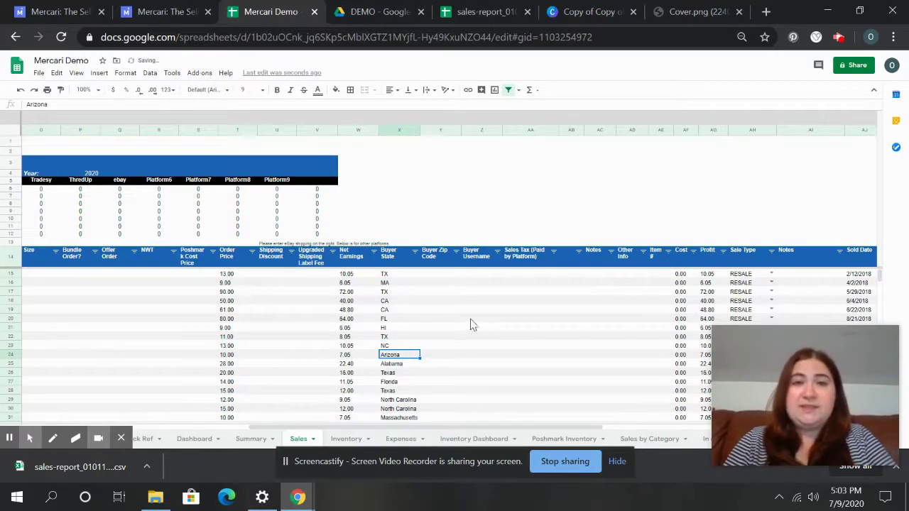
# Copy the report's buyer-paid shipping fees and paste them as values only into the Sales sheet's Shipping Discount column, starting at row 15.
pyautogui.click(495, 11)
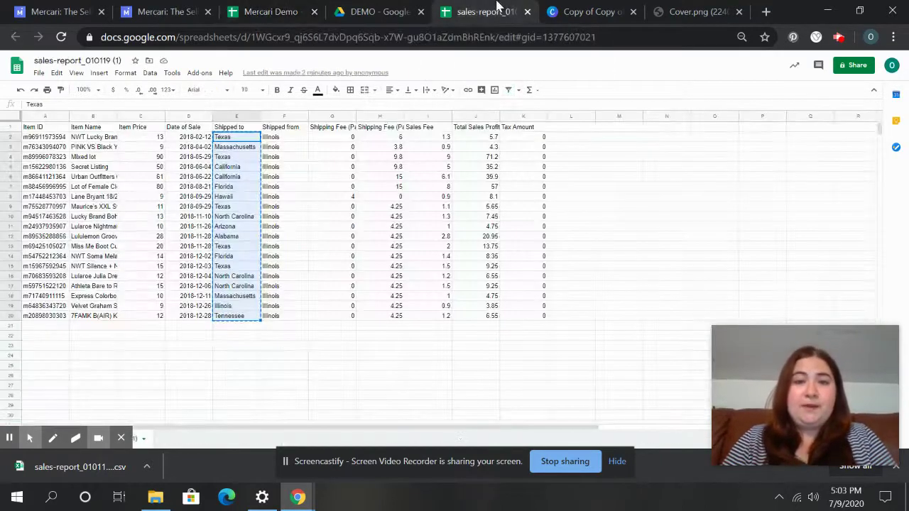
pyautogui.click(326, 129)
pyautogui.click(328, 137)
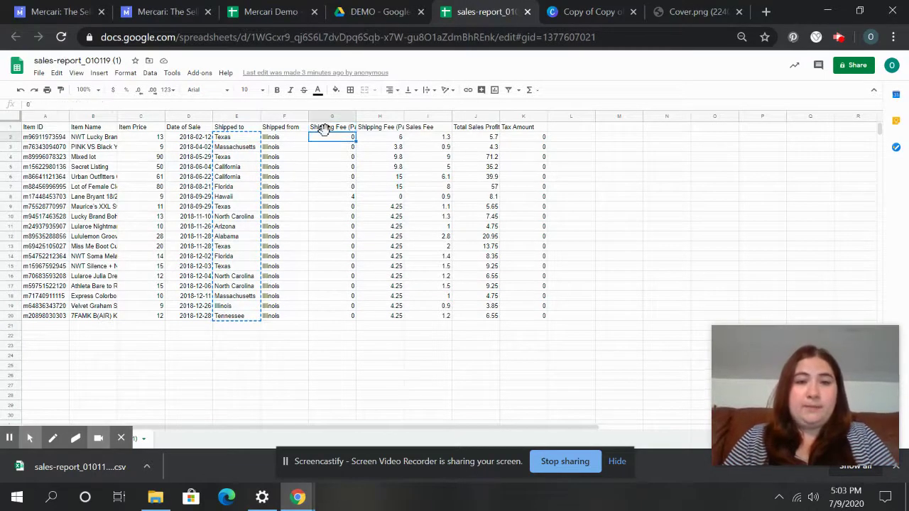
pyautogui.hotkey('ctrl', 'shift', 'Down')
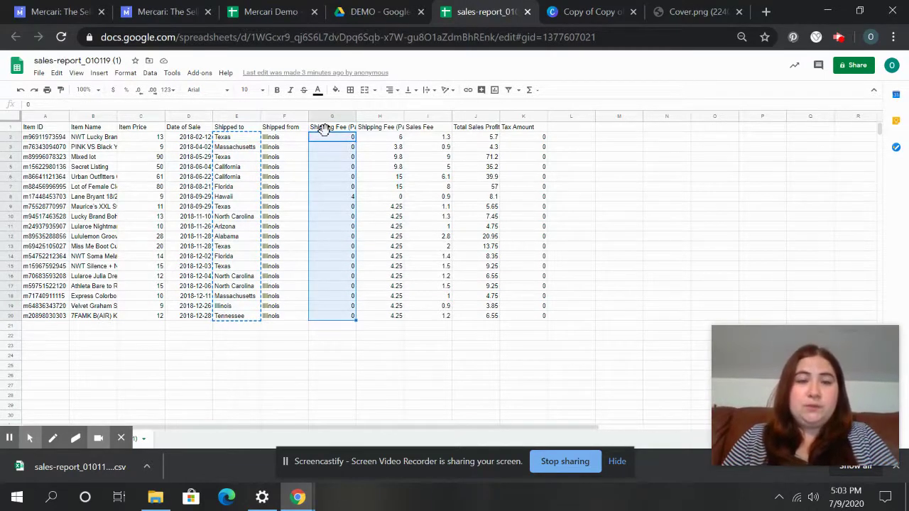
pyautogui.hotkey('ctrl', 'c')
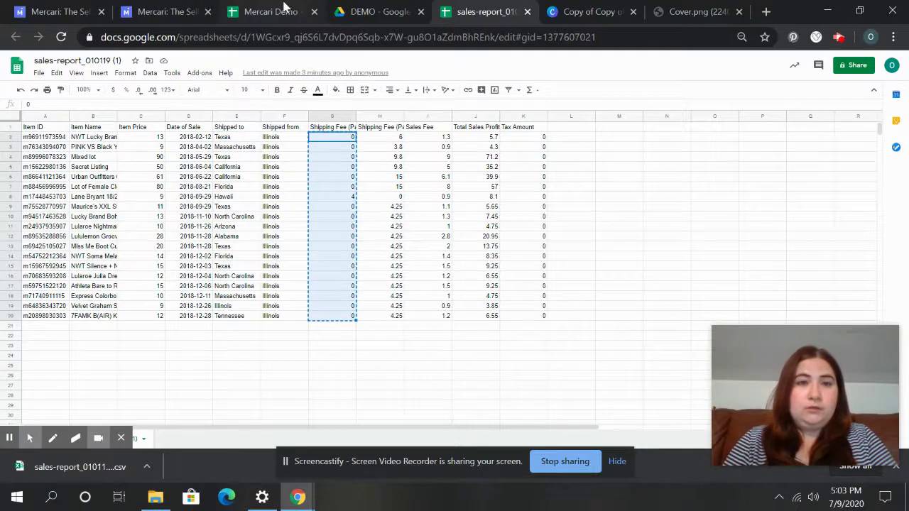
pyautogui.click(284, 8)
pyautogui.click(274, 274)
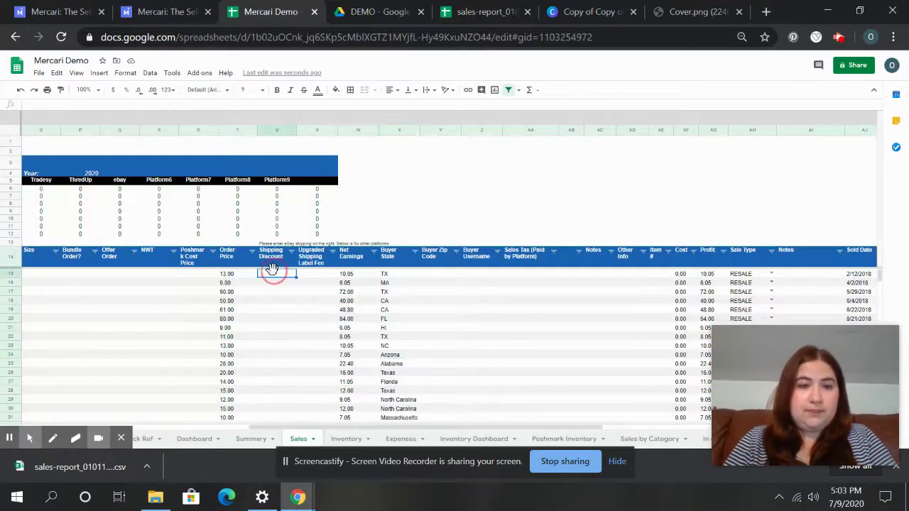
pyautogui.click(56, 73)
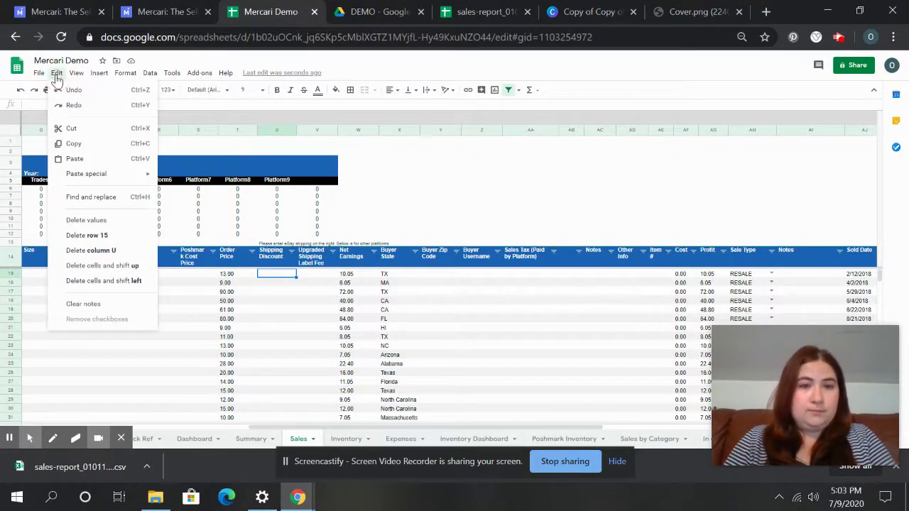
pyautogui.click(76, 73)
pyautogui.click(56, 74)
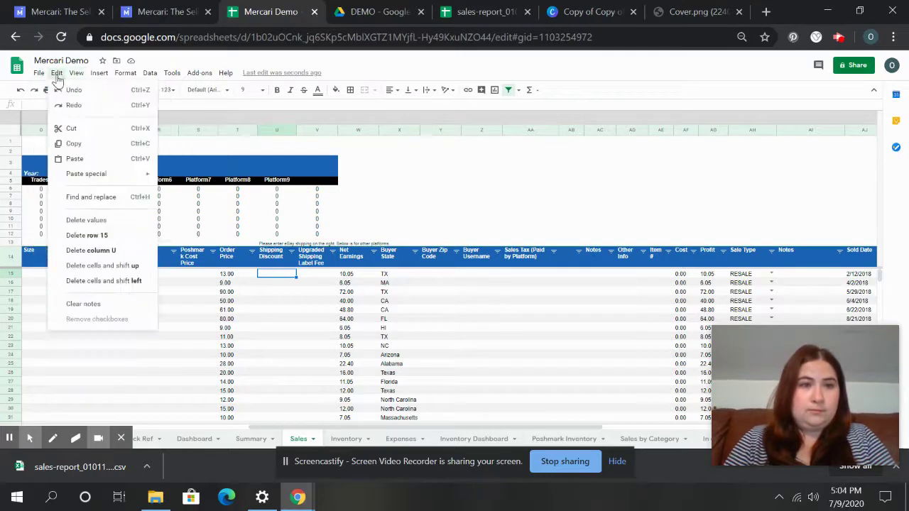
pyautogui.moveTo(127, 174)
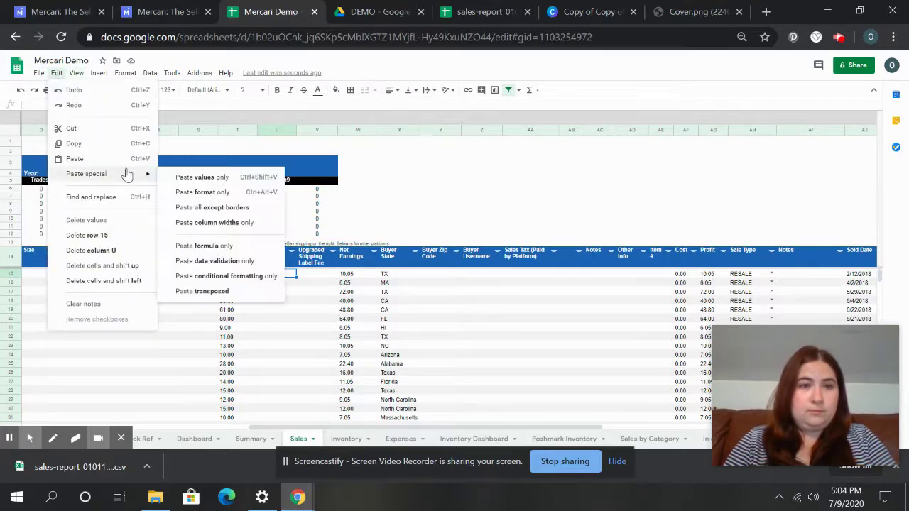
pyautogui.click(176, 178)
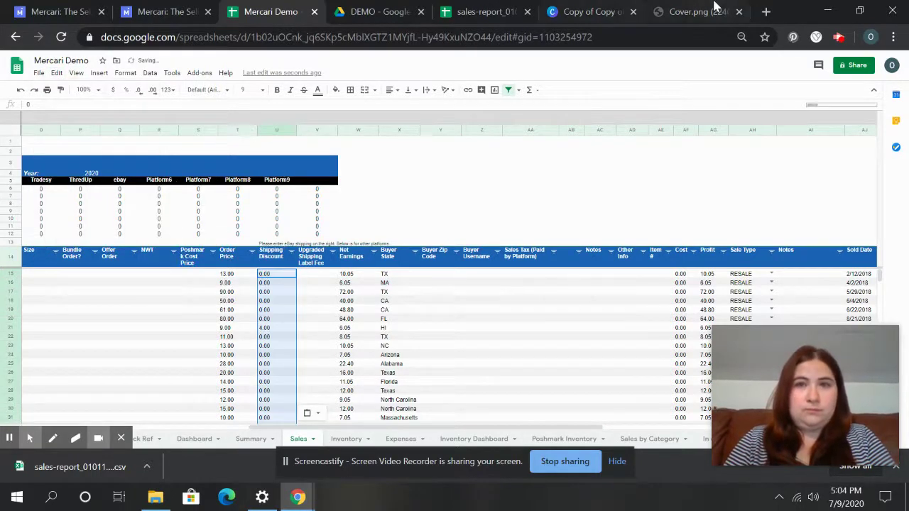
# Return to the sales report and compare its two Shipping Fee column headings to see who paid each fee.
pyautogui.click(456, 6)
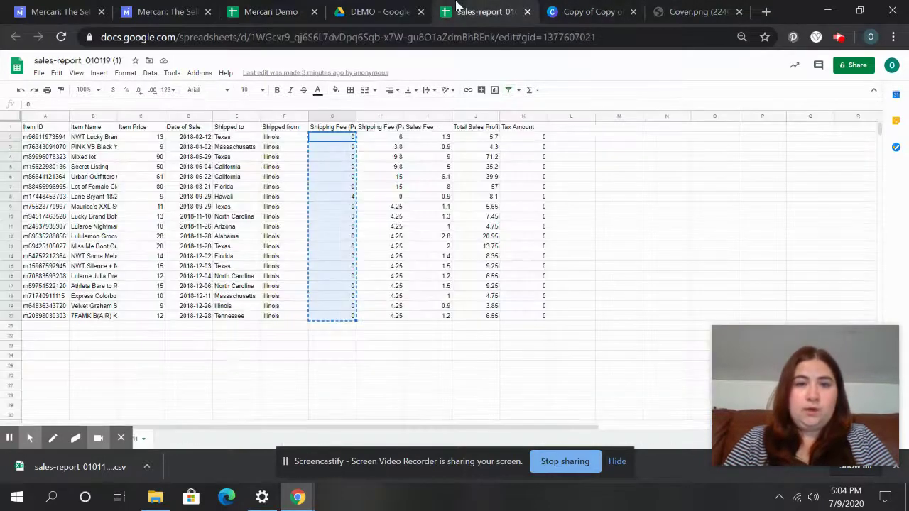
pyautogui.click(389, 135)
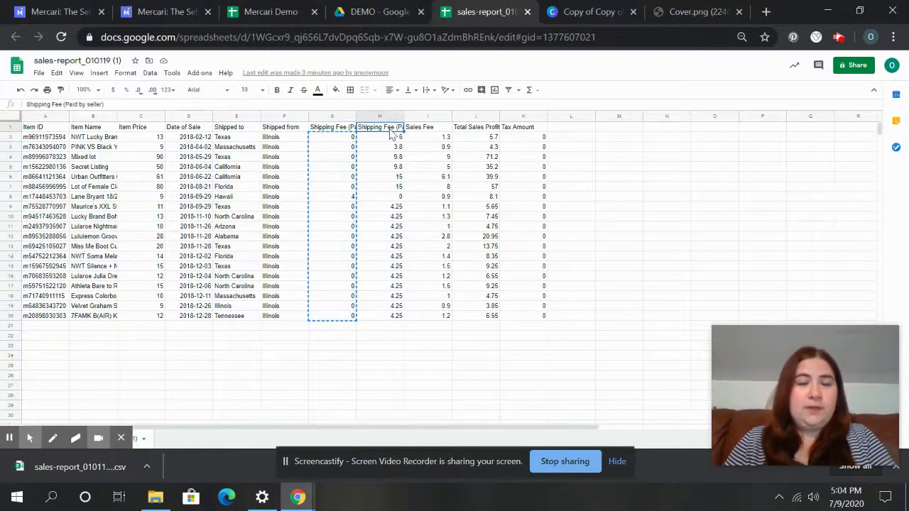
pyautogui.press('Left')
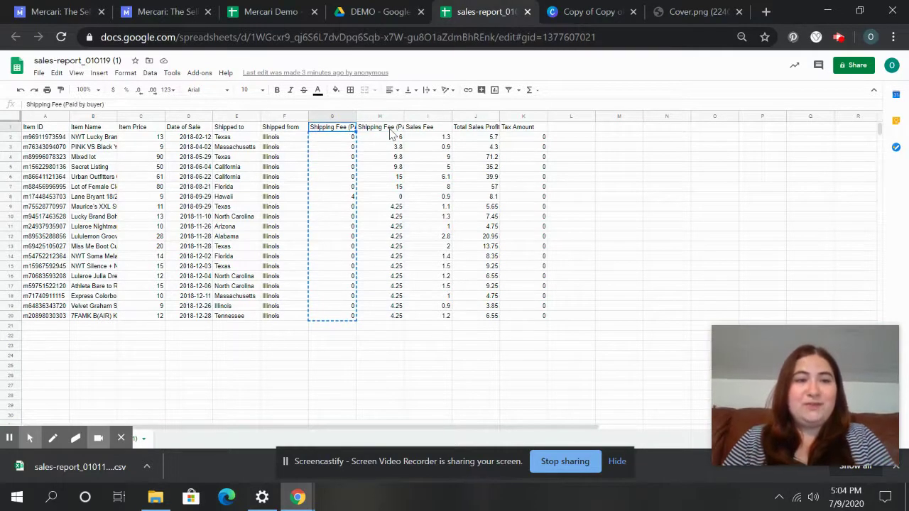
pyautogui.press('Down')
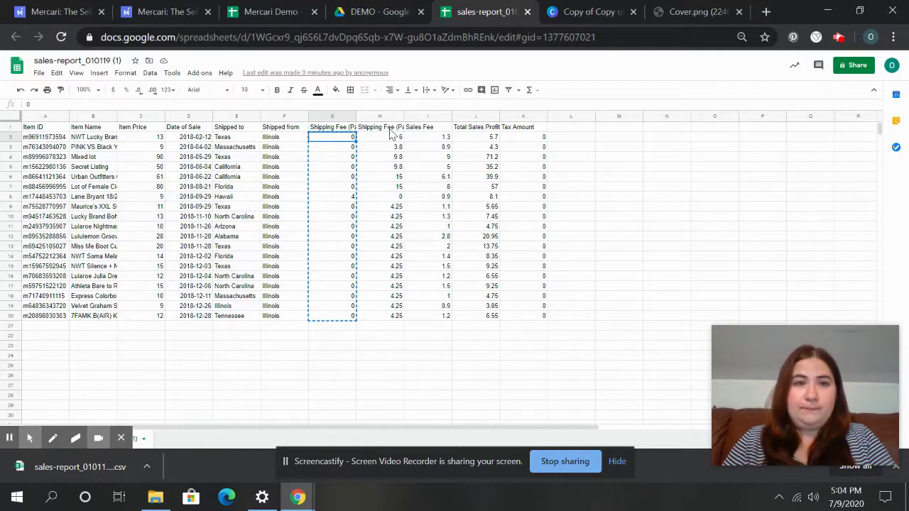
pyautogui.press('Right')
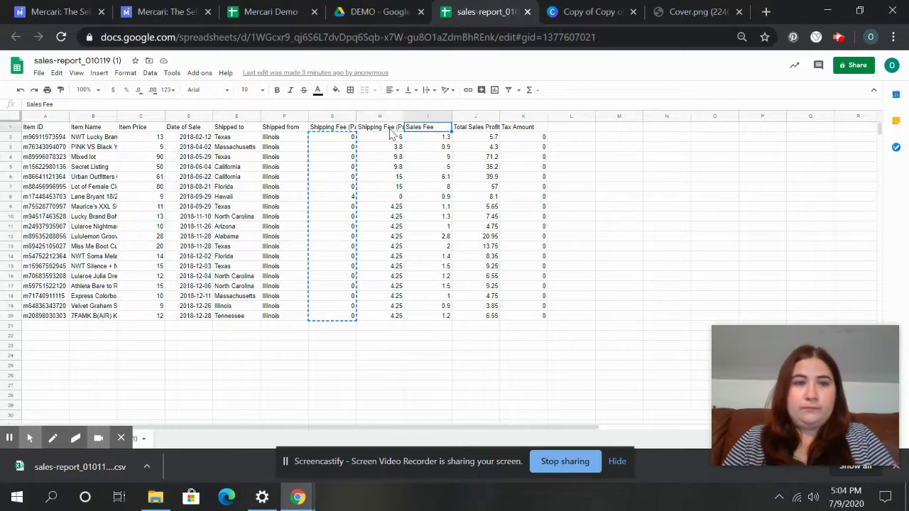
pyautogui.press('Left')
pyautogui.press('Up')
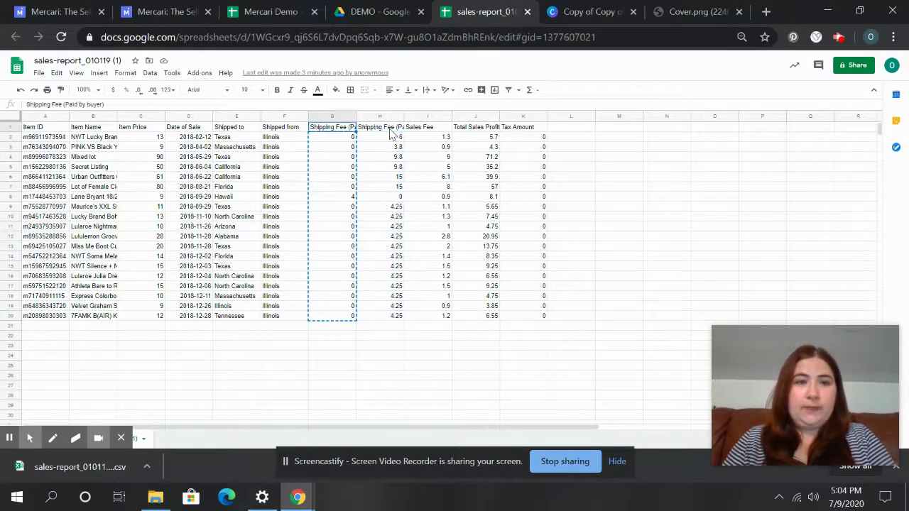
# Copy the report's seller-paid shipping fees and paste them as values only over the Sales sheet's Shipping Discount column, starting at row 15.
pyautogui.press('Right')
pyautogui.press('Down')
pyautogui.hotkey('ctrl', 'shift', 'Down')
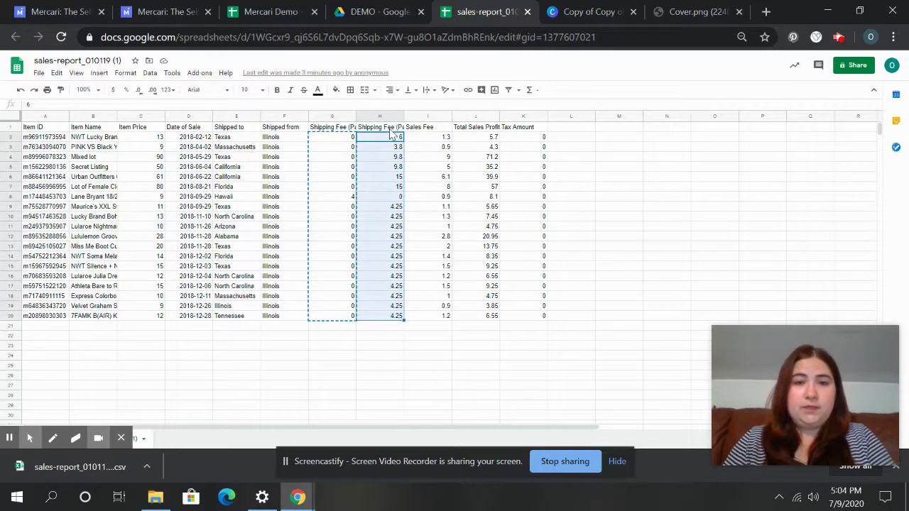
pyautogui.hotkey('ctrl', 'c')
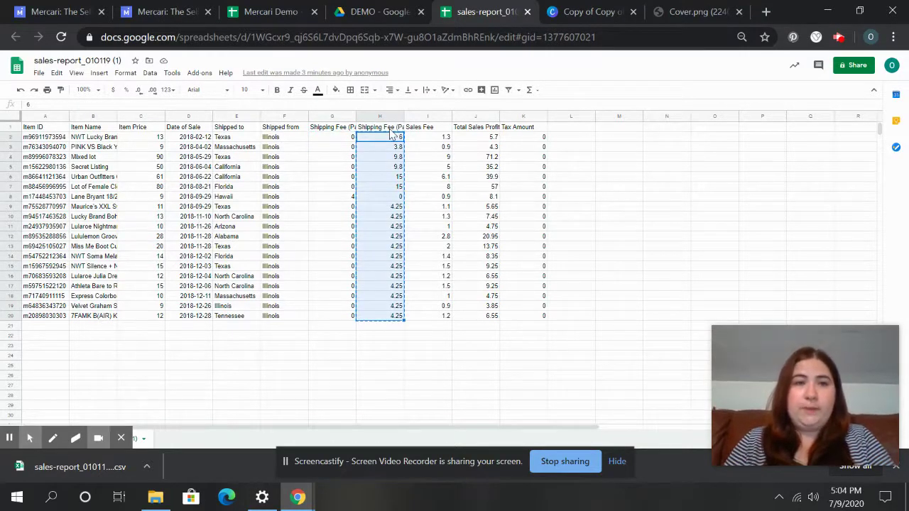
pyautogui.click(290, 12)
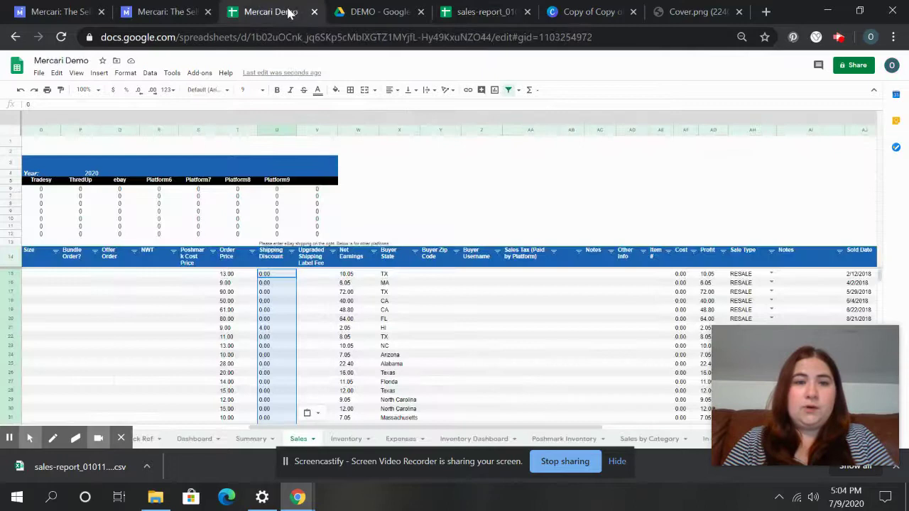
pyautogui.click(272, 275)
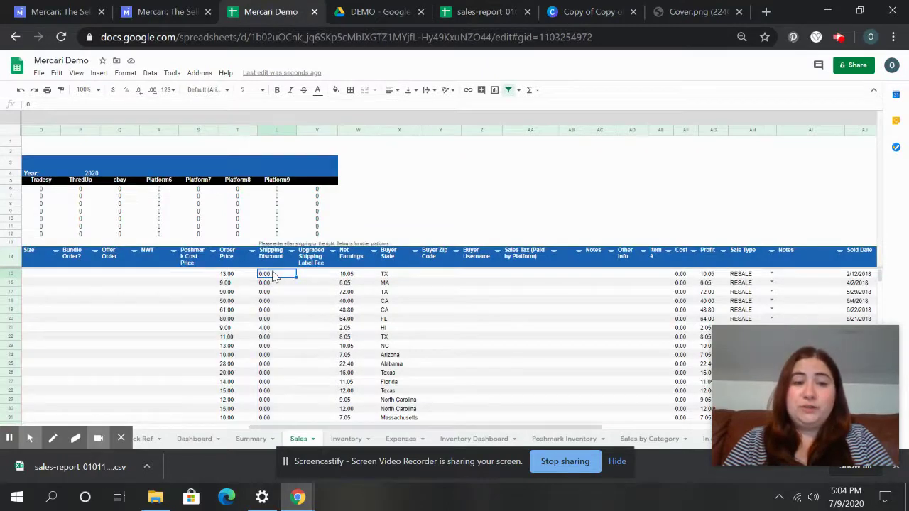
pyautogui.click(57, 74)
pyautogui.moveTo(114, 175)
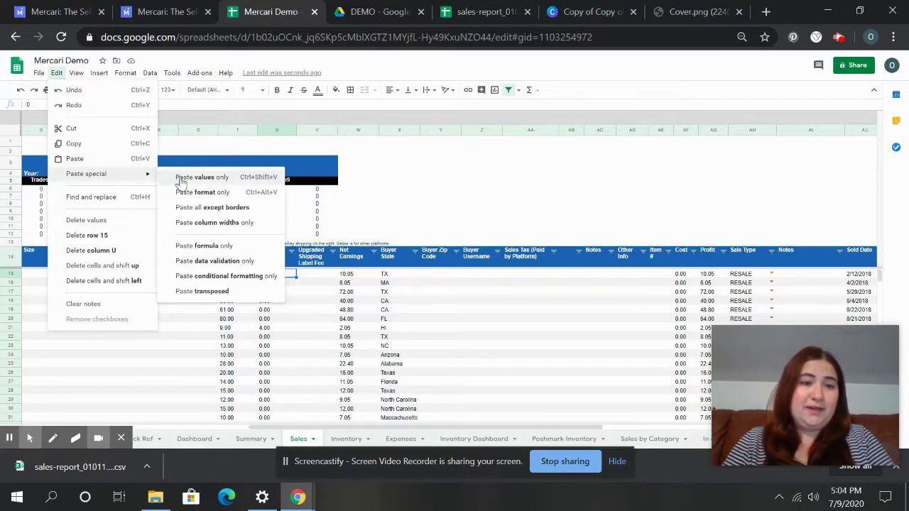
pyautogui.click(182, 179)
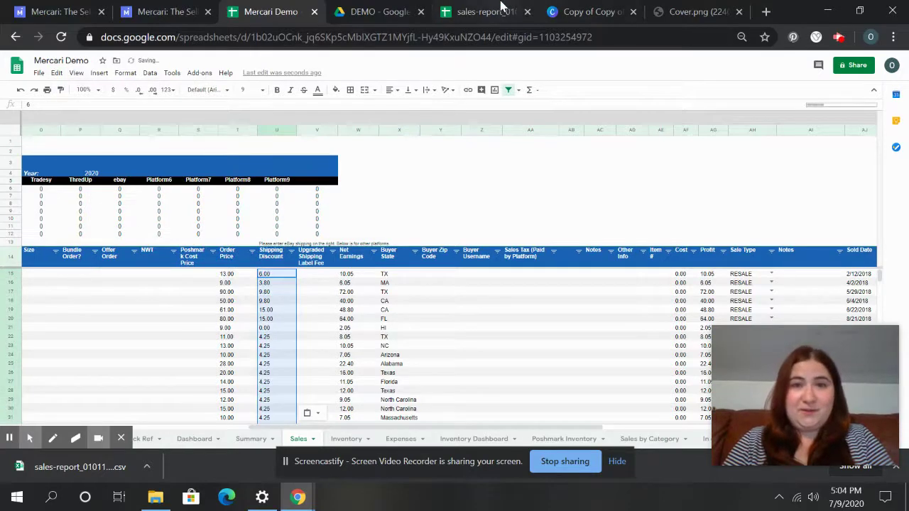
# Check the report's seller-paid Shipping Fee column against the Sales sheet's Shipping Discount column, ending back on the report.
pyautogui.click(529, 10)
pyautogui.click(397, 128)
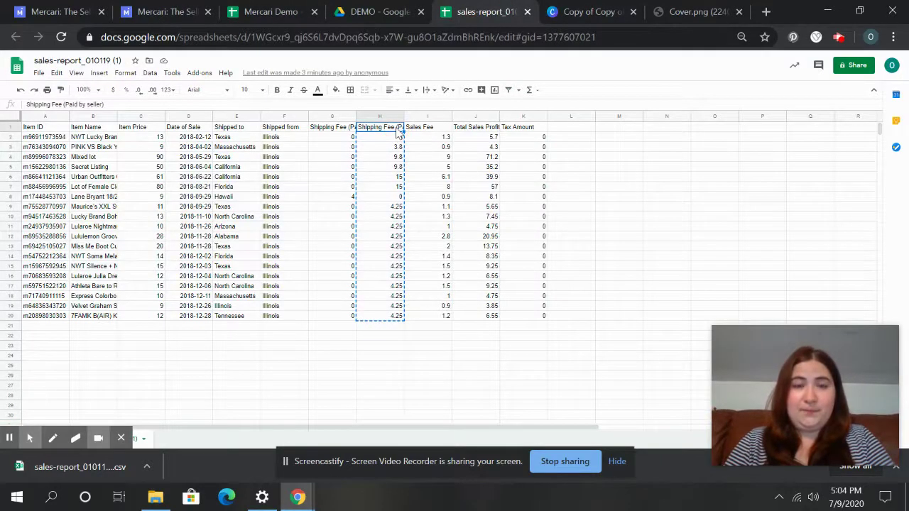
pyautogui.click(271, 11)
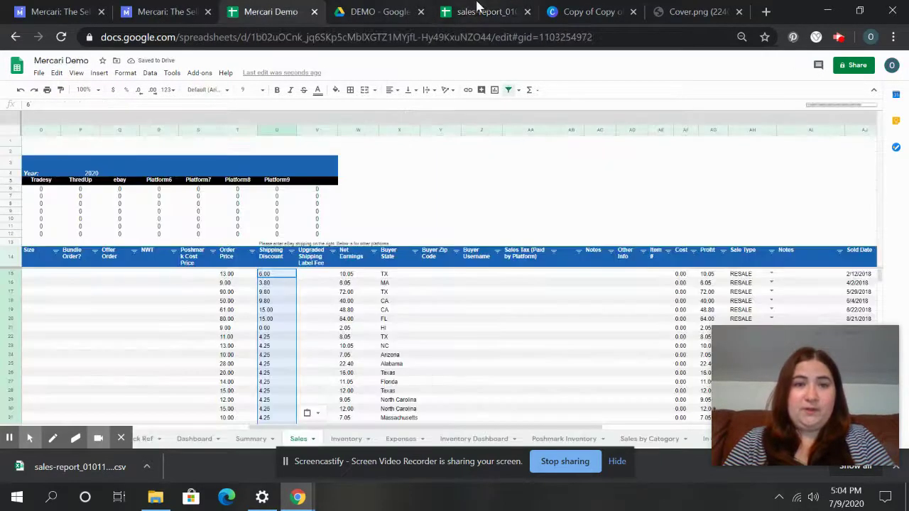
pyautogui.click(477, 8)
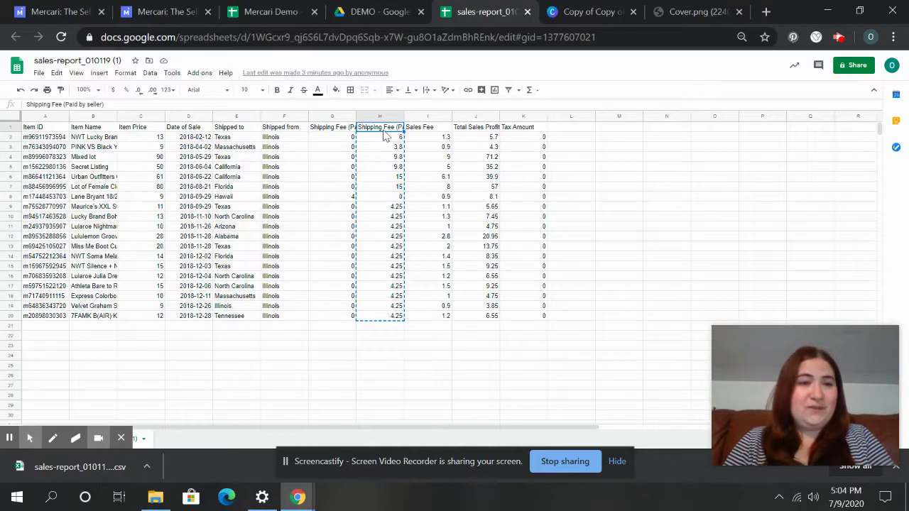
pyautogui.click(287, 7)
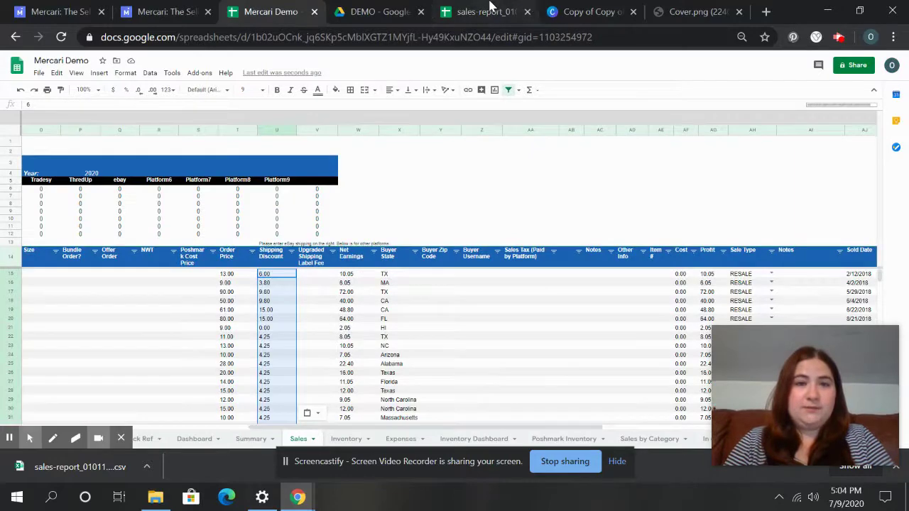
pyautogui.click(490, 5)
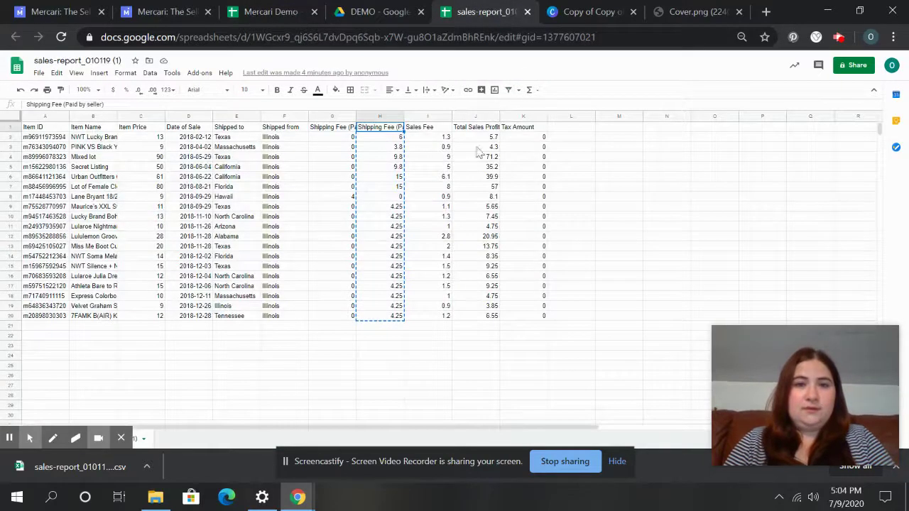
# Check the report's fee columns and copy the Total Sales Profit values from row 2 down to the last sale.
pyautogui.click(349, 130)
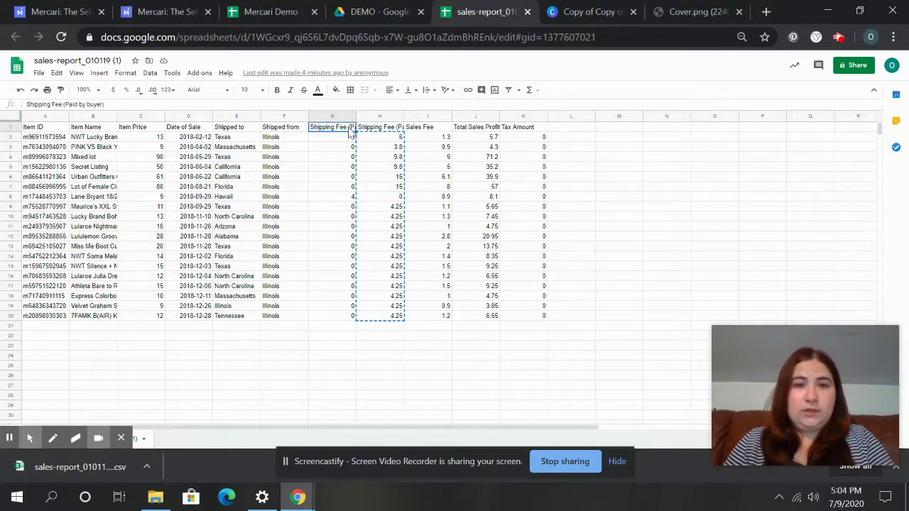
pyautogui.press('Right')
pyautogui.press('Right')
pyautogui.press('Down')
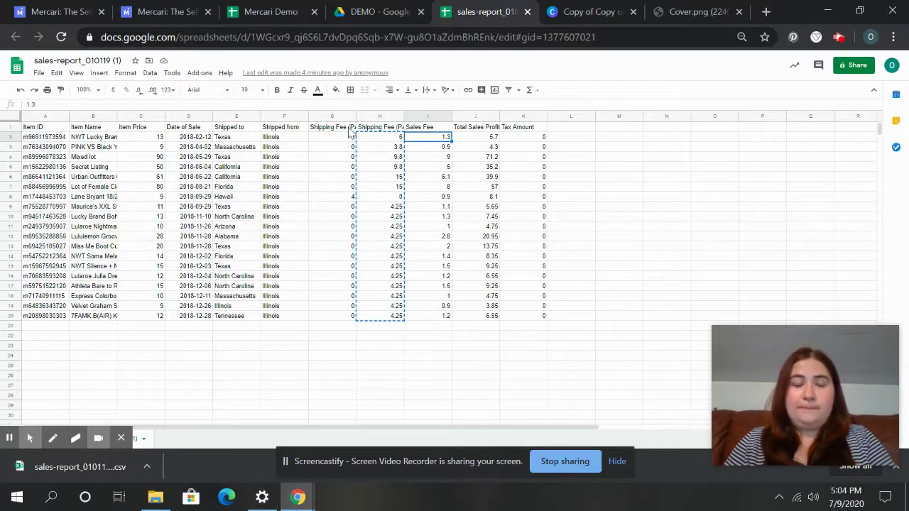
pyautogui.press('Up')
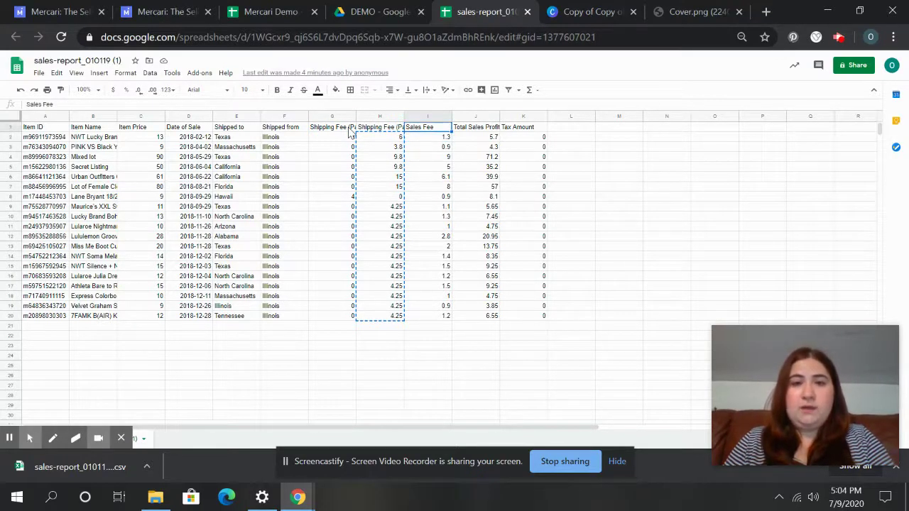
pyautogui.press('Right')
pyautogui.press('Down')
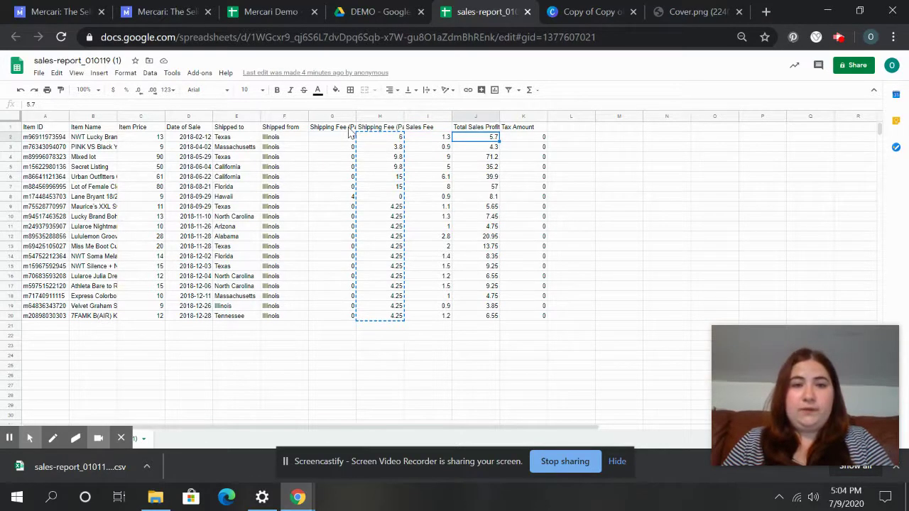
pyautogui.hotkey('ctrl', 'shift', 'Down')
pyautogui.hotkey('ctrl', 'c')
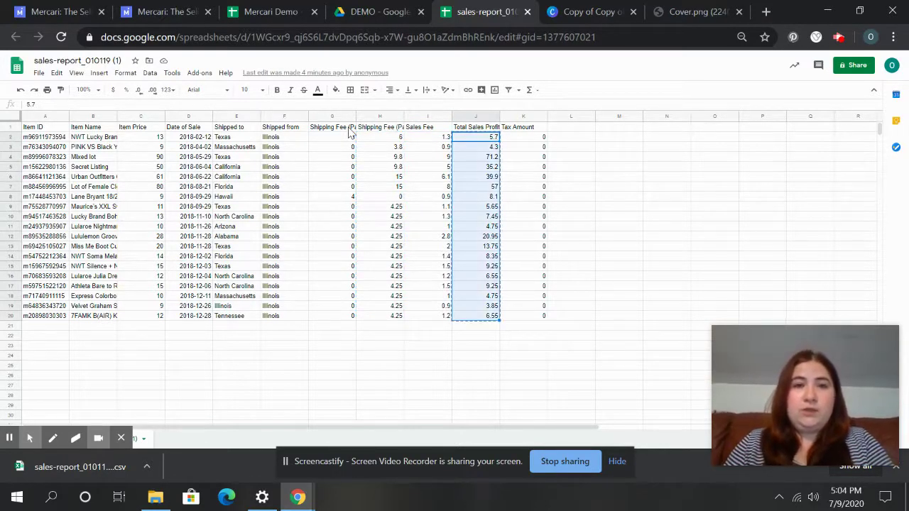
# Paste the copied profits as values only into the Mercari Demo Sales sheet's Net Earnings column, starting at row 15.
pyautogui.click(257, 10)
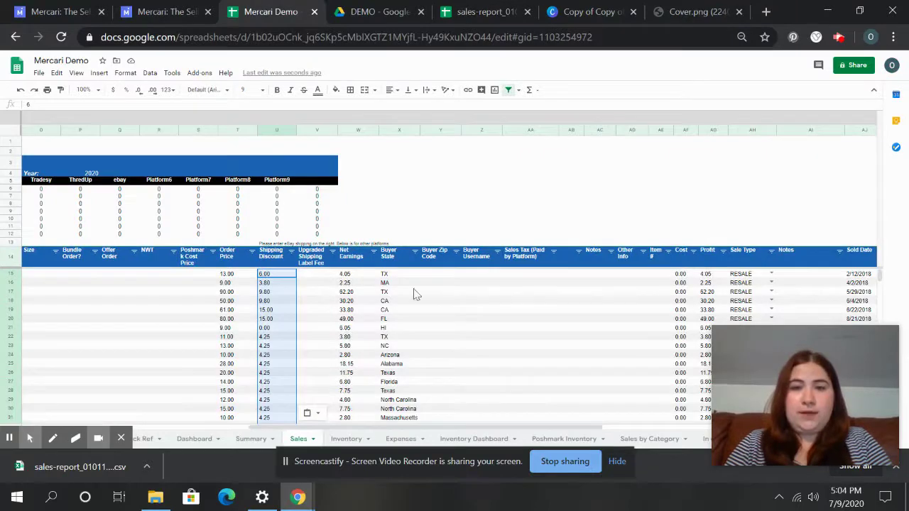
pyautogui.click(348, 274)
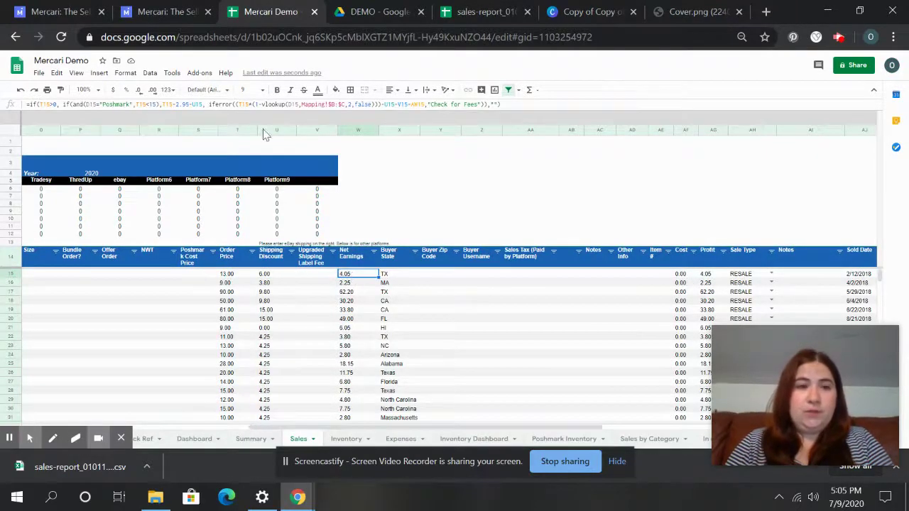
pyautogui.click(59, 74)
pyautogui.moveTo(97, 177)
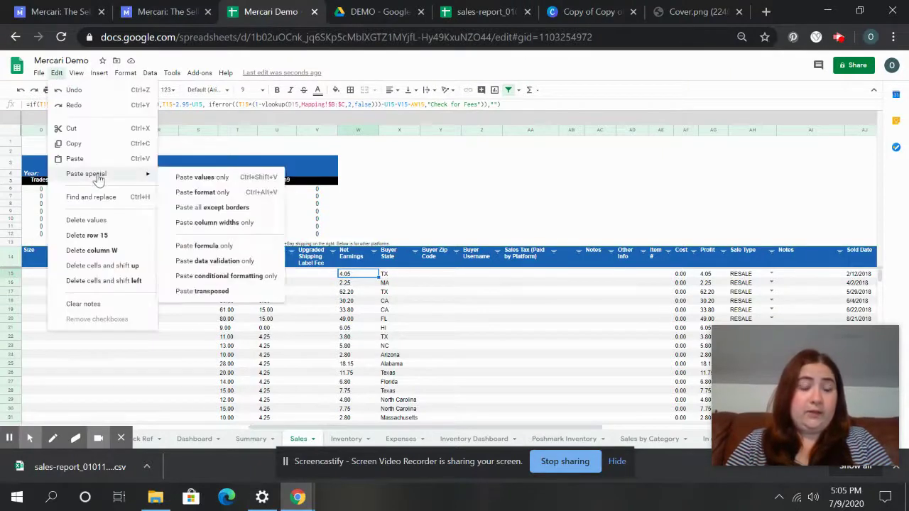
pyautogui.click(179, 179)
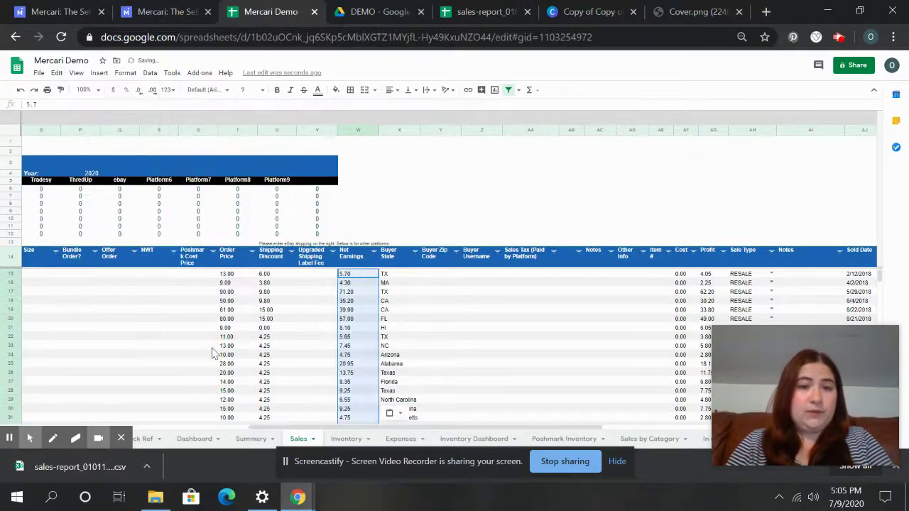
# Set the Platform of the first sale in row 15 to Mercari and copy that cell.
pyautogui.hscroll(-8, 213, 353)
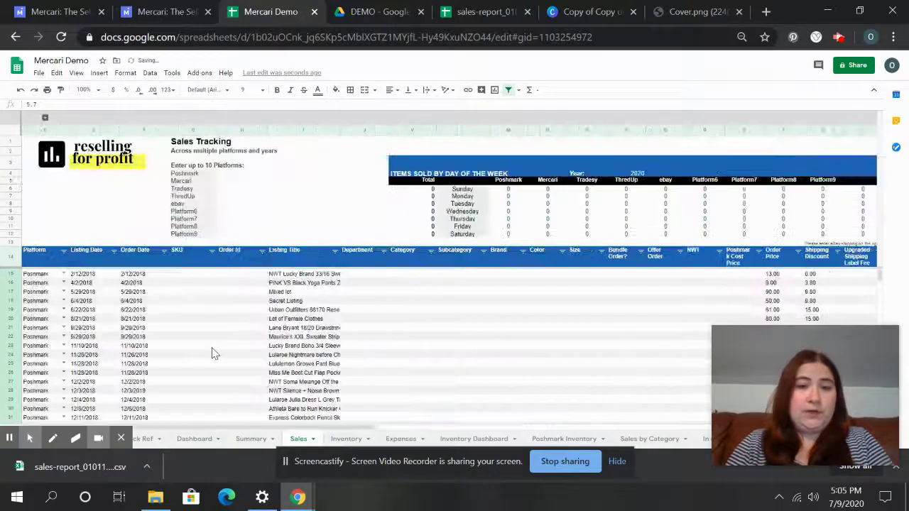
pyautogui.click(64, 274)
pyautogui.click(56, 301)
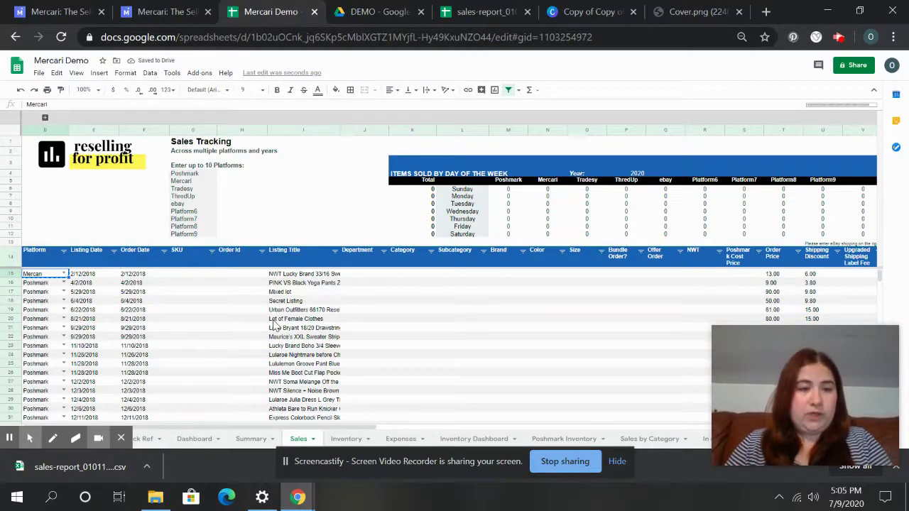
# Paste the copied Mercari platform over the Platform cells of the remaining sales, rows 16 to 33.
pyautogui.click(48, 285)
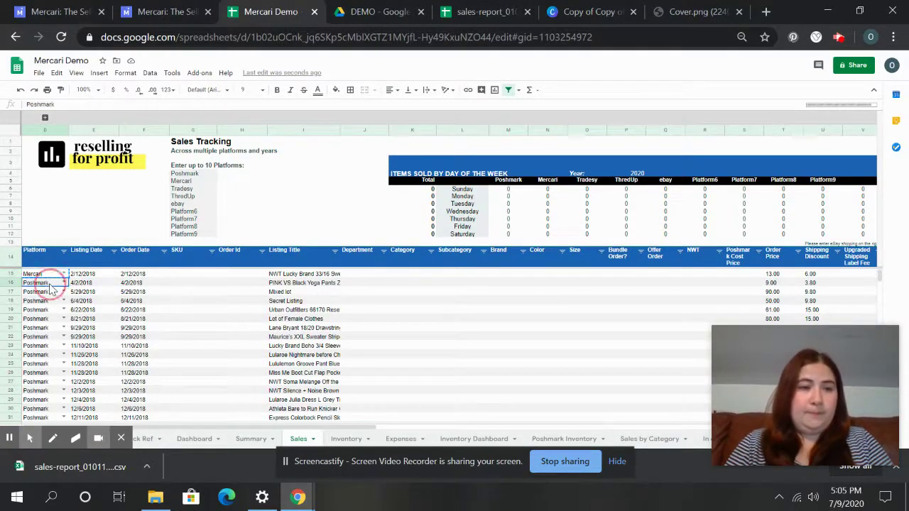
pyautogui.scroll(-2, 55, 416)
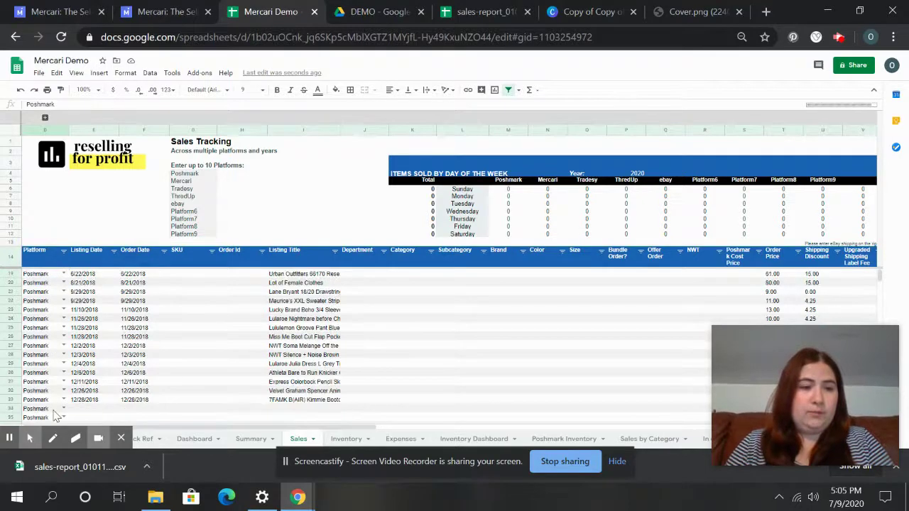
pyautogui.hotkey('shift', 'Down')
pyautogui.hotkey('shift', 'Down')
pyautogui.hotkey('shift', 'Down')
pyautogui.hotkey('shift', 'Down')
pyautogui.hotkey('shift', 'Down')
pyautogui.hotkey('shift', 'Down')
pyautogui.hotkey('shift', 'Down')
pyautogui.hotkey('shift', 'Down')
pyautogui.hotkey('shift', 'Down')
pyautogui.hotkey('shift', 'Down')
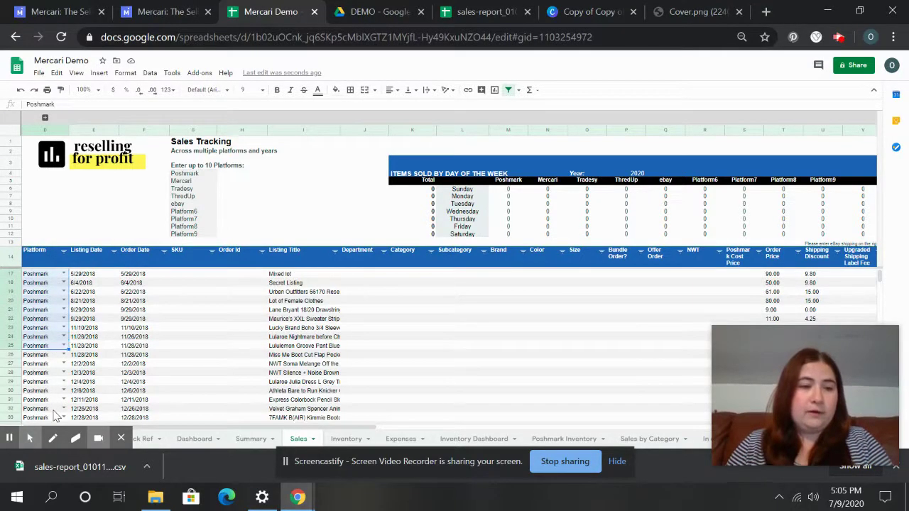
pyautogui.hotkey('shift', 'Down')
pyautogui.hotkey('shift', 'Down')
pyautogui.hotkey('shift', 'Down')
pyautogui.hotkey('shift', 'Down')
pyautogui.hotkey('shift', 'Down')
pyautogui.hotkey('shift', 'Down')
pyautogui.hotkey('shift', 'Down')
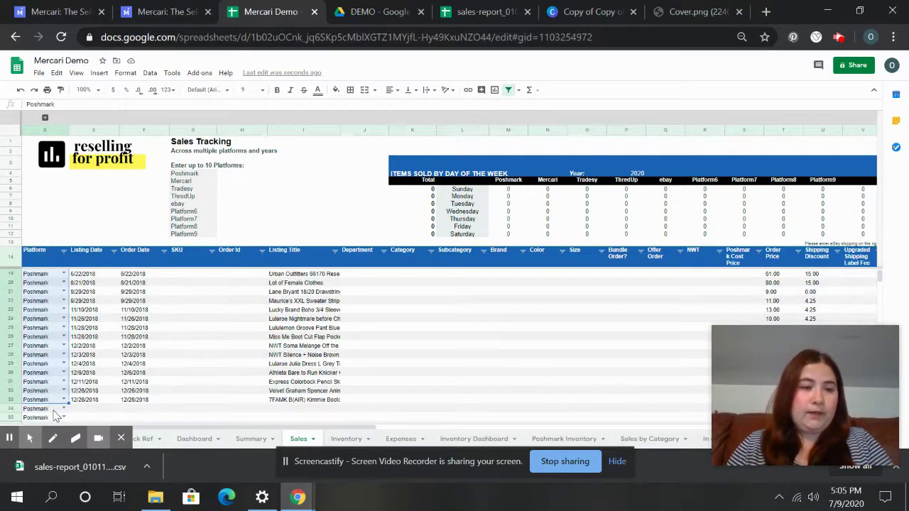
pyautogui.hotkey('ctrl', 'v')
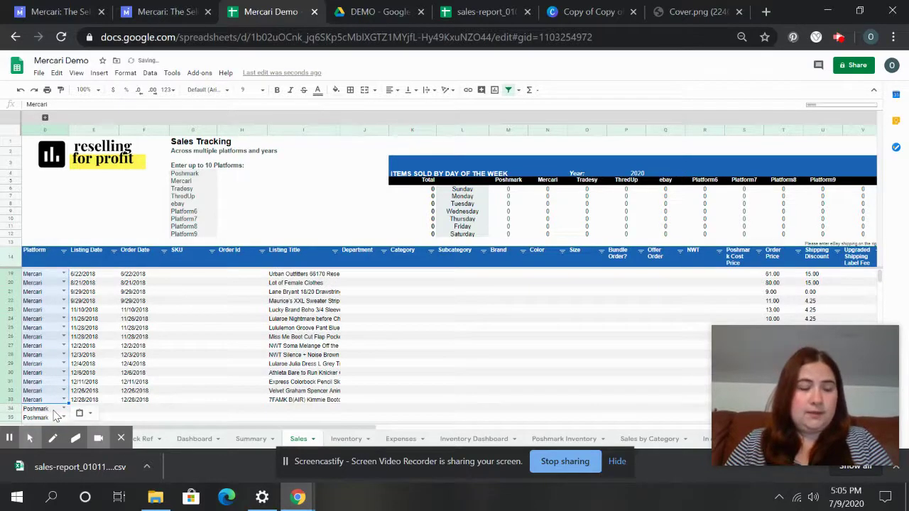
pyautogui.press('Right')
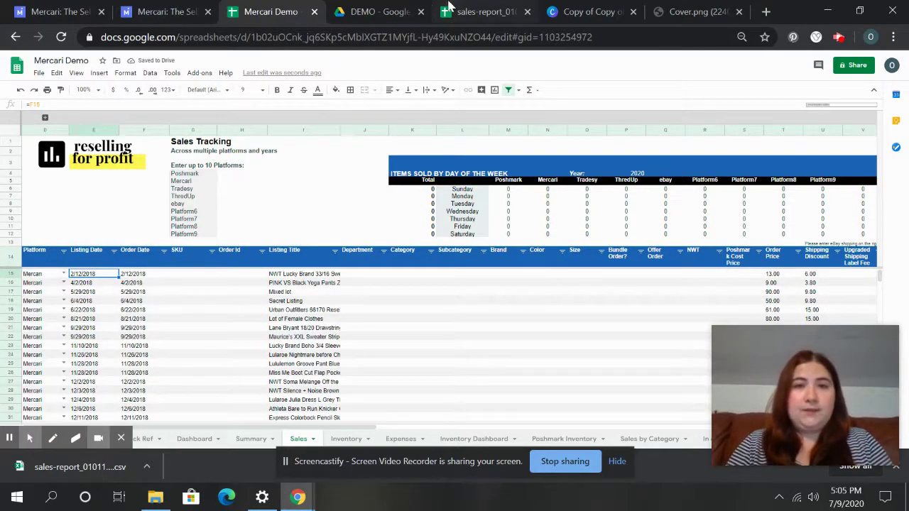
# Return to the sales report and copy its Tax Amount values from row 2 down to the last sale.
pyautogui.click(450, 7)
pyautogui.hotkey('ctrl', 'c')
pyautogui.click(529, 130)
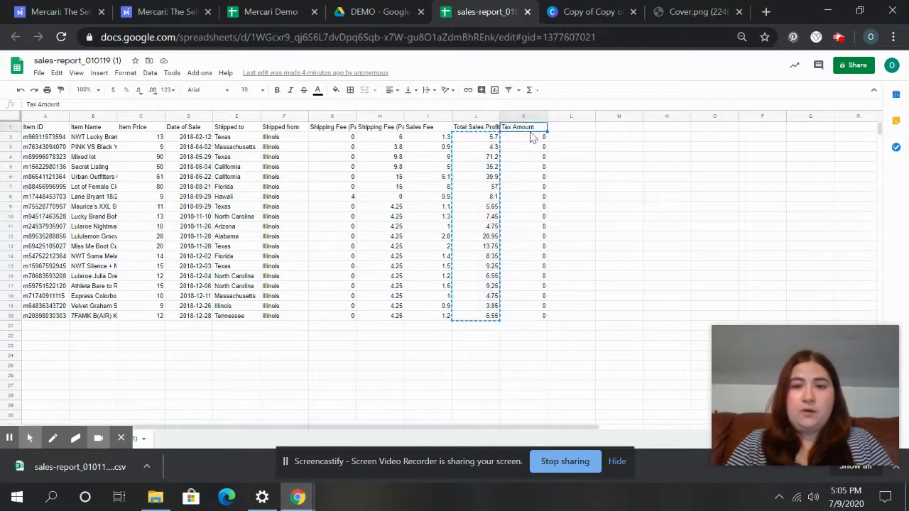
pyautogui.click(531, 136)
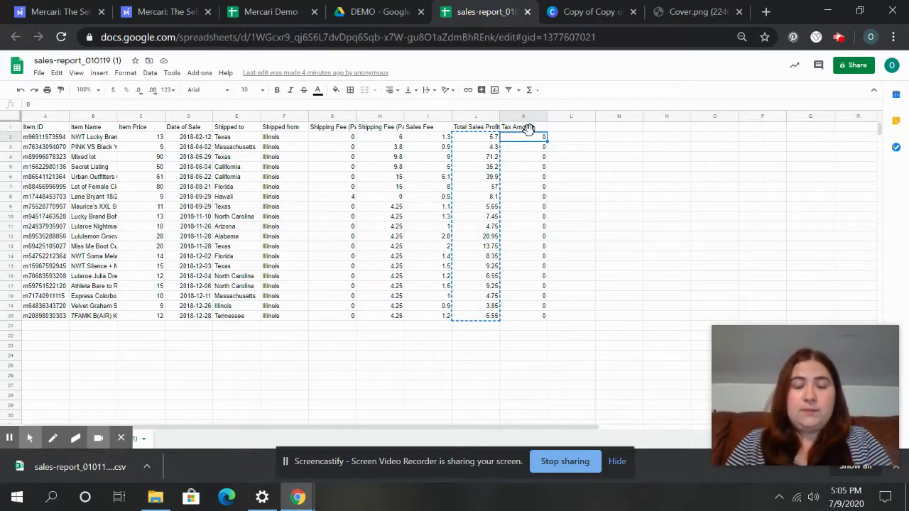
pyautogui.hotkey('ctrl', 'v')
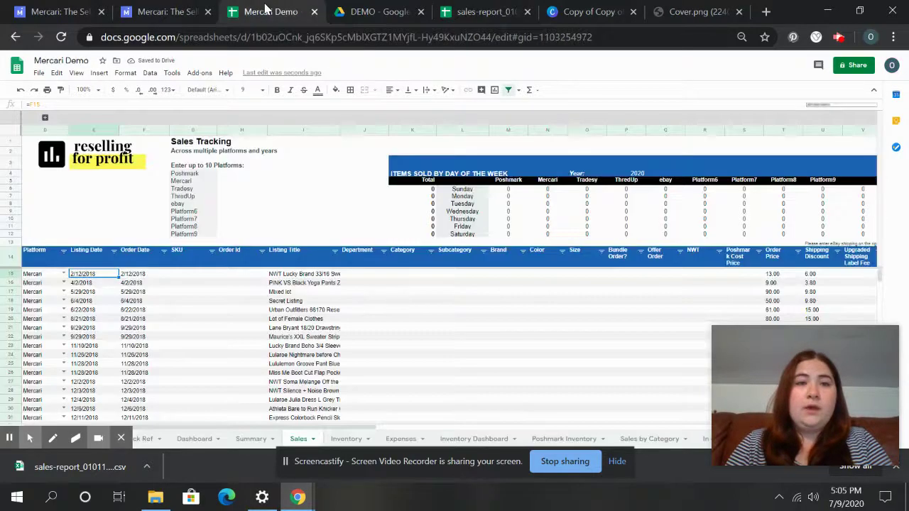
# Paste the copied tax amounts as values only into the Sales sheet's Sales Tax (Paid by Platform) column, starting at row 15.
pyautogui.click(269, 11)
pyautogui.hscroll(10, 515, 360)
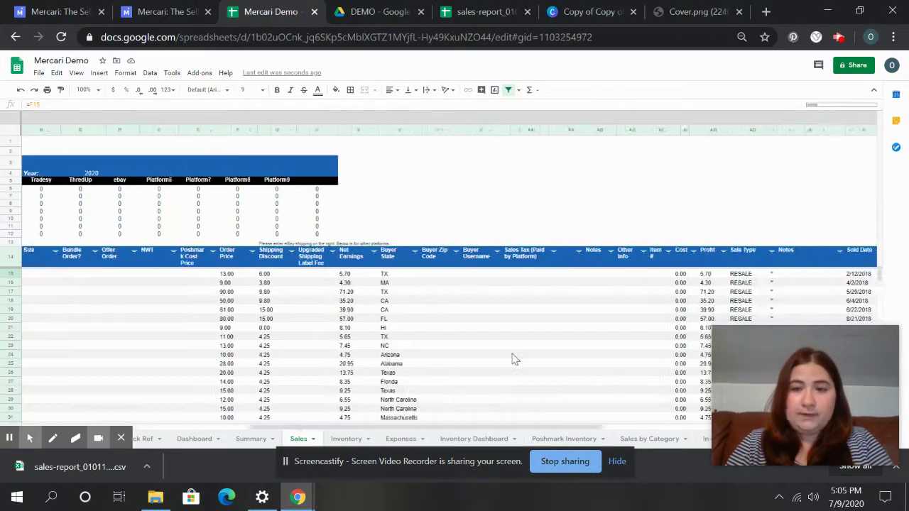
pyautogui.click(366, 261)
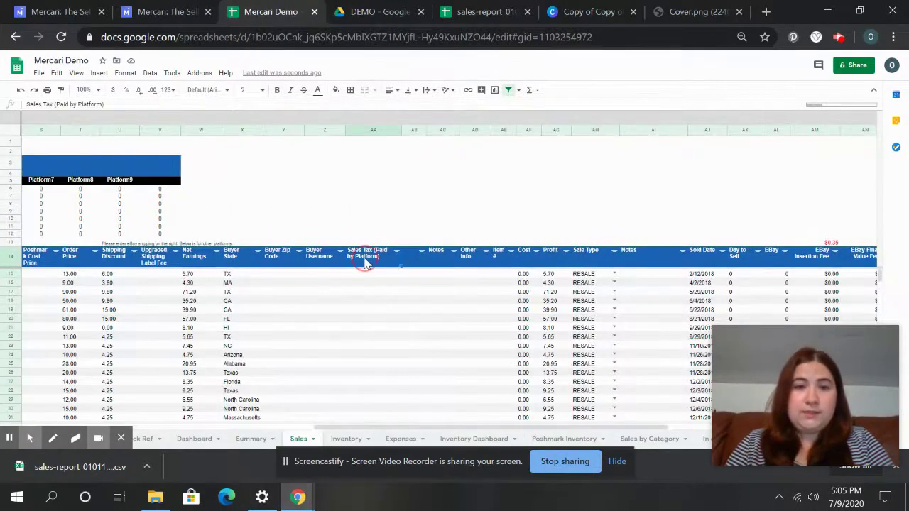
pyautogui.press('Down')
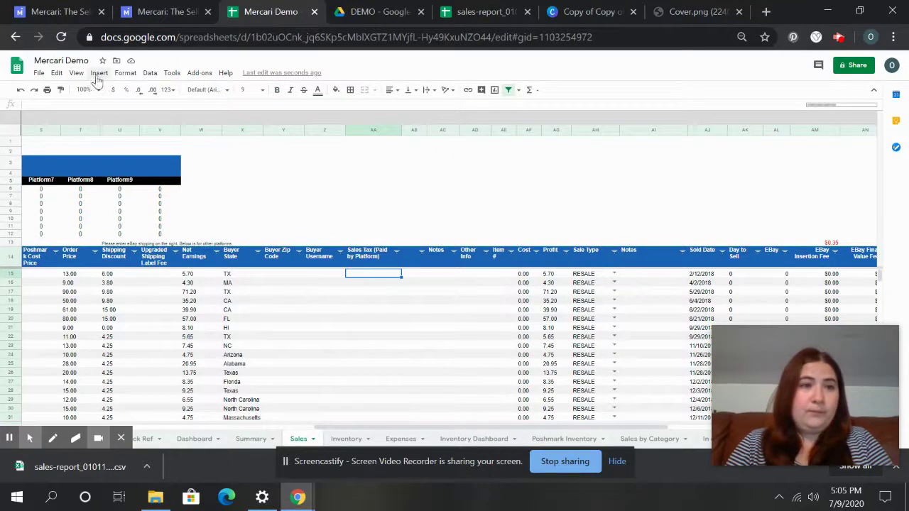
pyautogui.click(61, 74)
pyautogui.moveTo(134, 175)
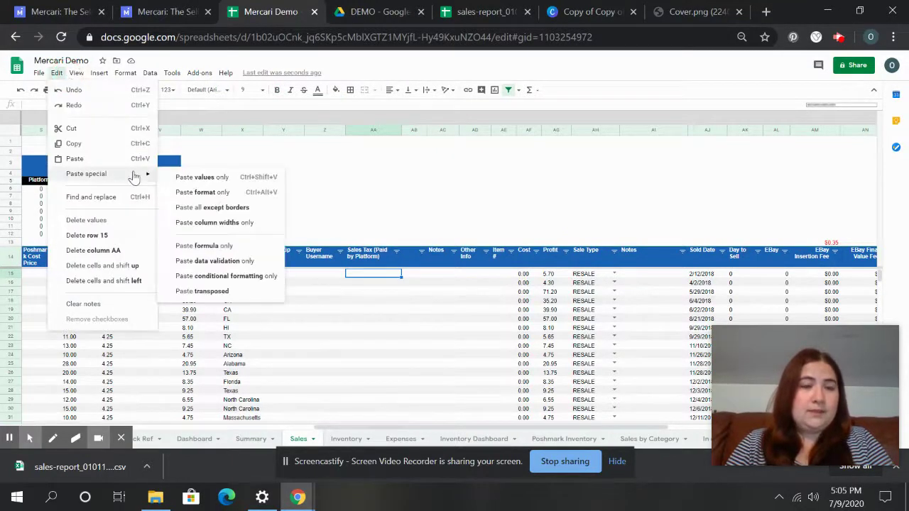
pyautogui.click(181, 183)
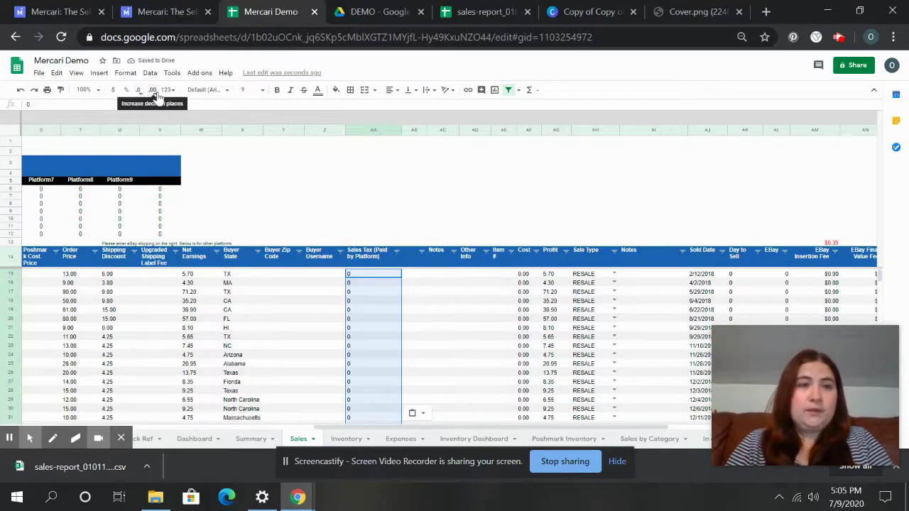
# Compare the sales report with the Sales sheet and inspect row 16's Category, Subcategory, Department, Order Id and SKU cells.
pyautogui.hscroll(-10, 396, 403)
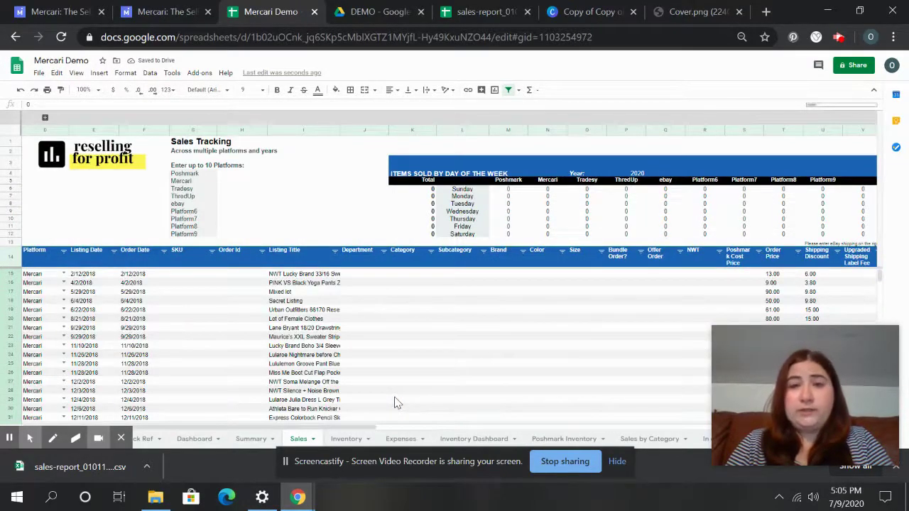
pyautogui.click(490, 9)
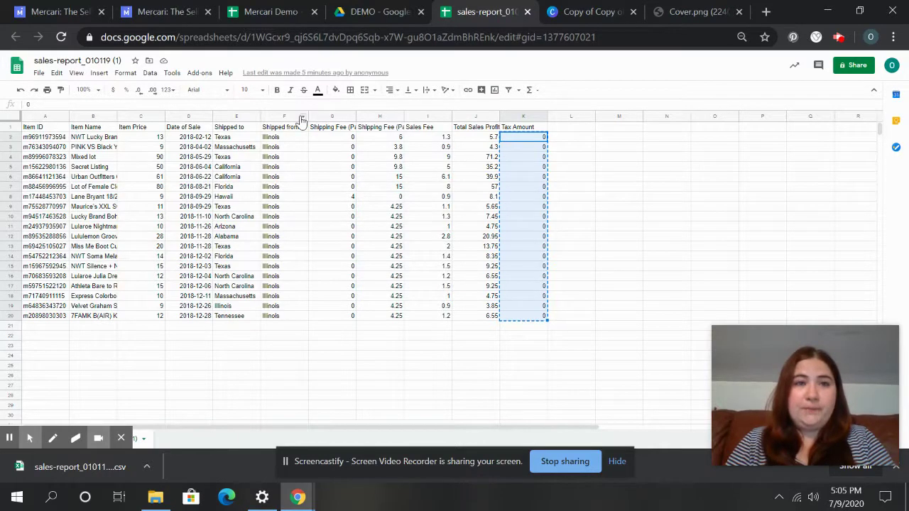
pyautogui.click(270, 10)
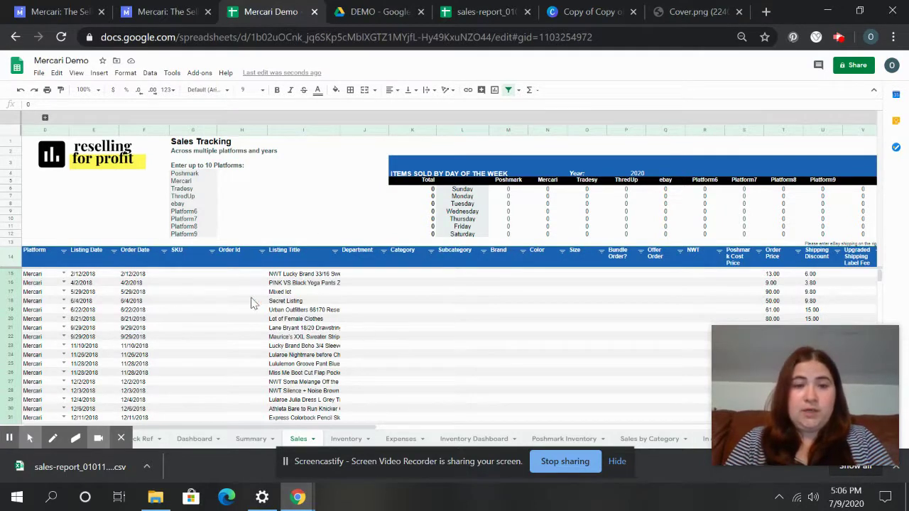
pyautogui.click(401, 286)
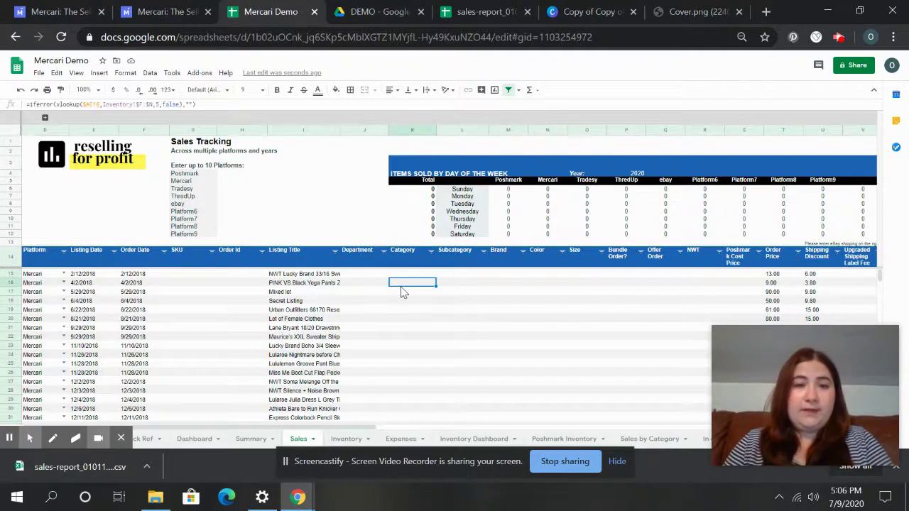
pyautogui.press('Right')
pyautogui.press('Left')
pyautogui.press('Left')
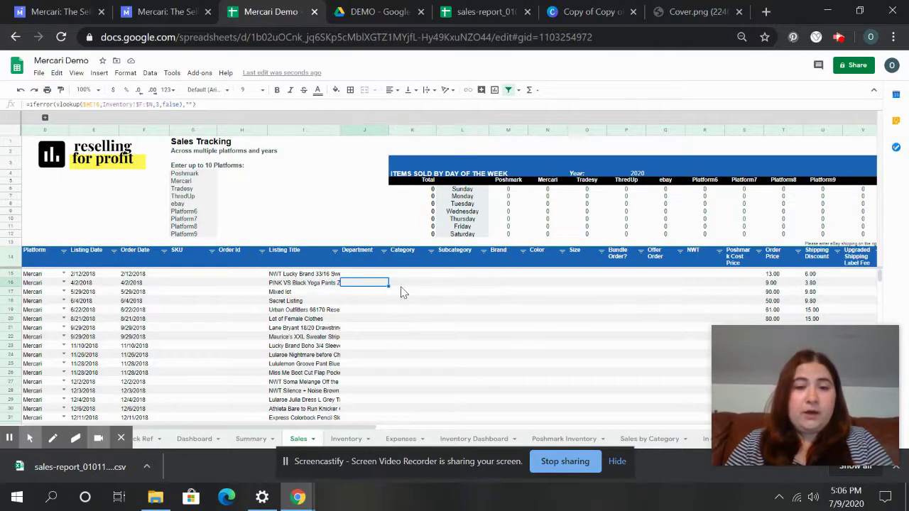
pyautogui.press('Left')
pyautogui.press('Left')
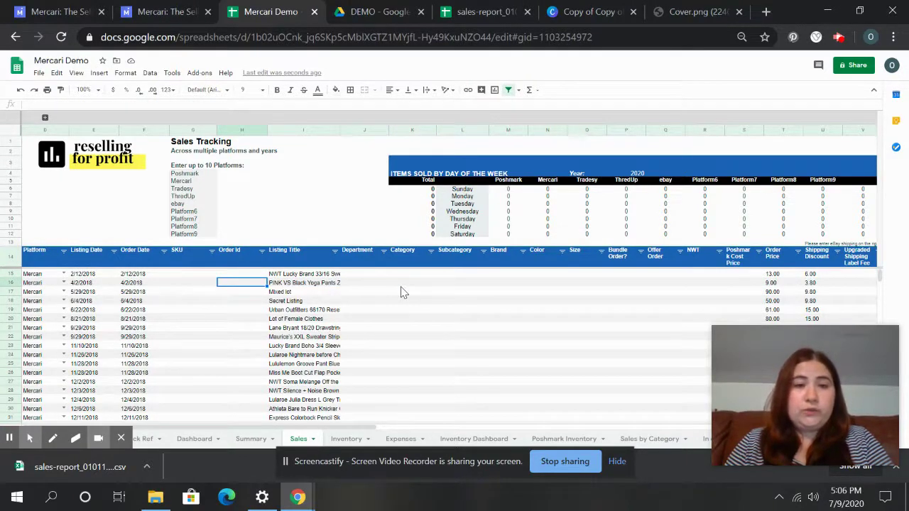
pyautogui.press('Left')
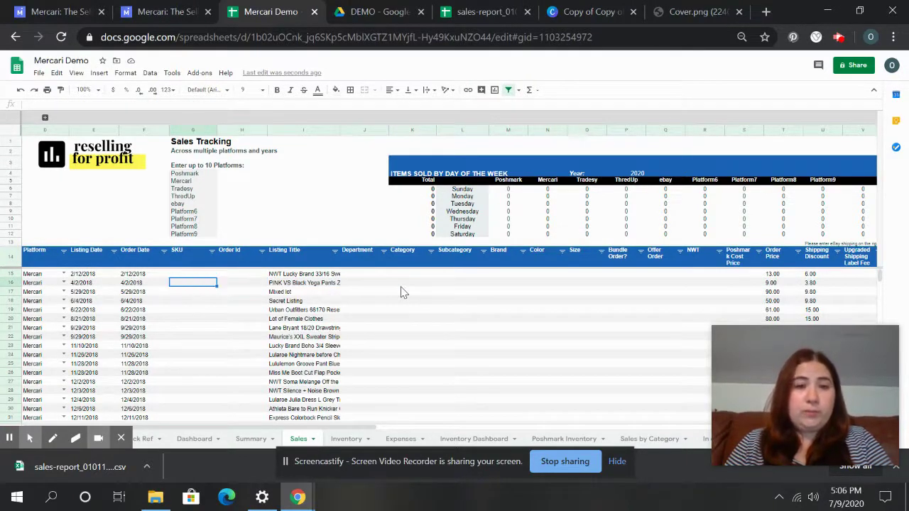
# Look across row 16 of the Sales sheet from the SKU column to the Item # column.
pyautogui.click(174, 288)
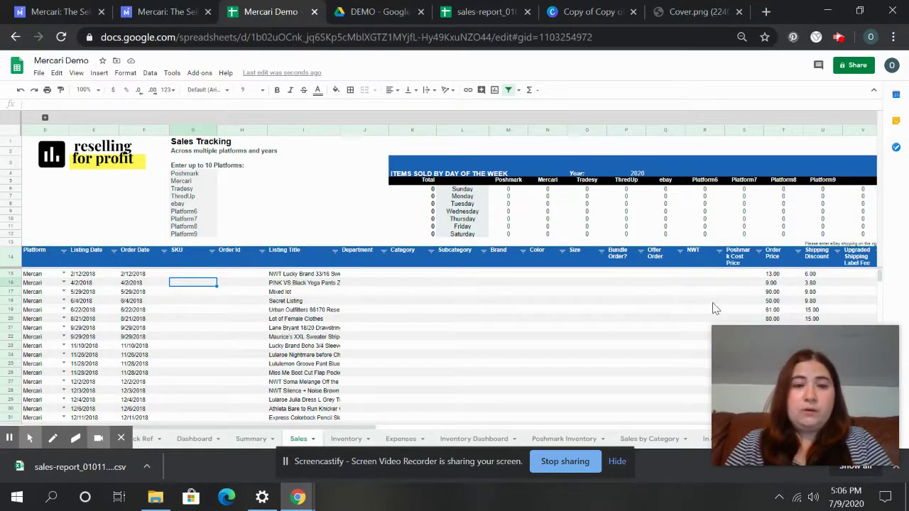
pyautogui.press('Right')
pyautogui.press('Right')
pyautogui.press('Right')
pyautogui.press('Right')
pyautogui.press('Right')
pyautogui.press('Right')
pyautogui.press('Right')
pyautogui.press('Right')
pyautogui.press('Right')
pyautogui.press('Right')
pyautogui.press('Right')
pyautogui.press('Right')
pyautogui.press('Right')
pyautogui.press('Right')
pyautogui.press('Right')
pyautogui.press('Right')
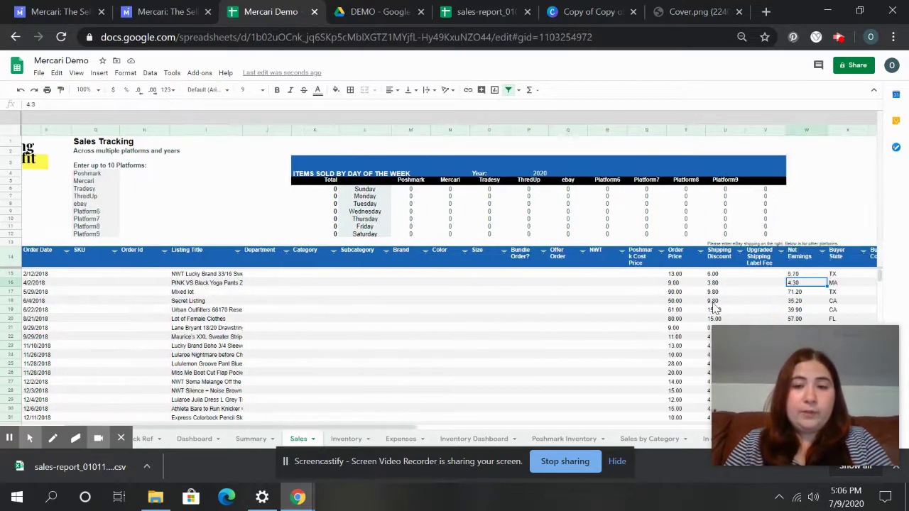
pyautogui.press('Right')
pyautogui.press('Right')
pyautogui.press('Right')
pyautogui.press('Right')
pyautogui.press('Right')
pyautogui.press('Right')
pyautogui.press('Right')
pyautogui.press('Right')
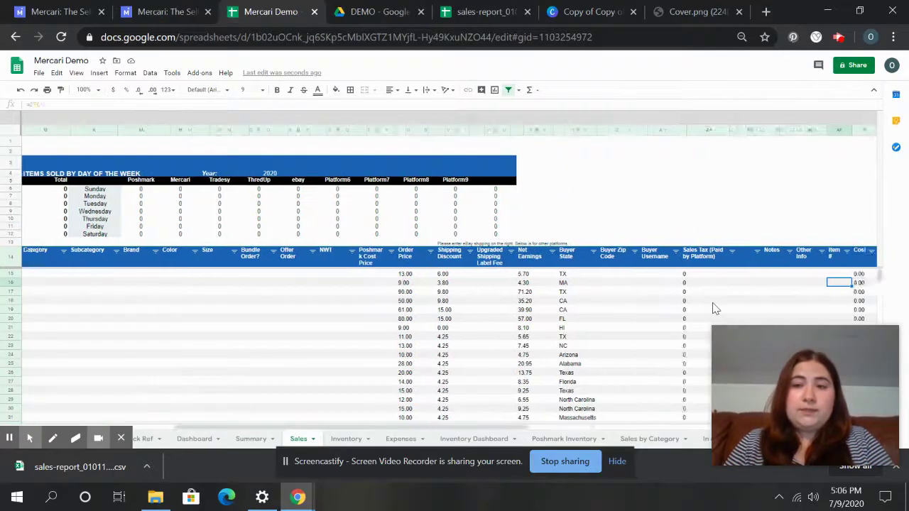
# Find the item number of the Torrid dress in the Inventory sheet and enter 103 as row 16's Item # in the Sales sheet.
pyautogui.press('Right')
pyautogui.press('Left')
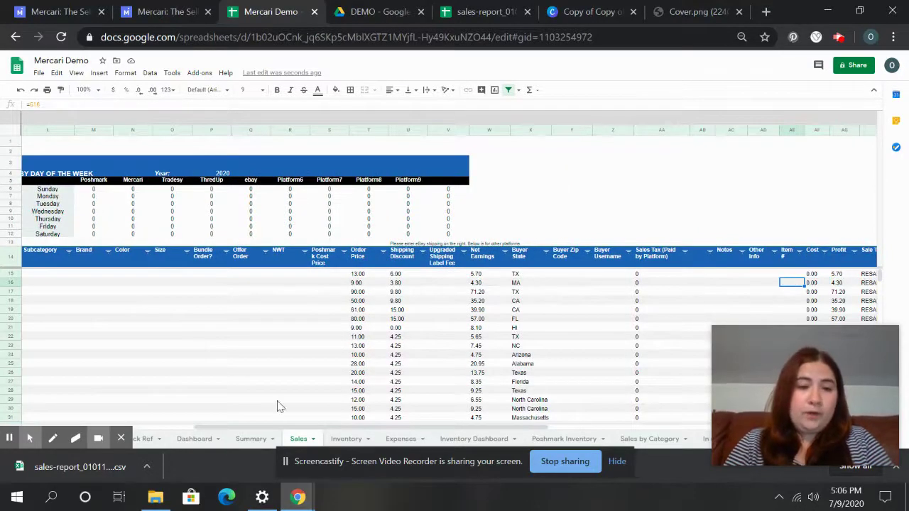
pyautogui.click(346, 439)
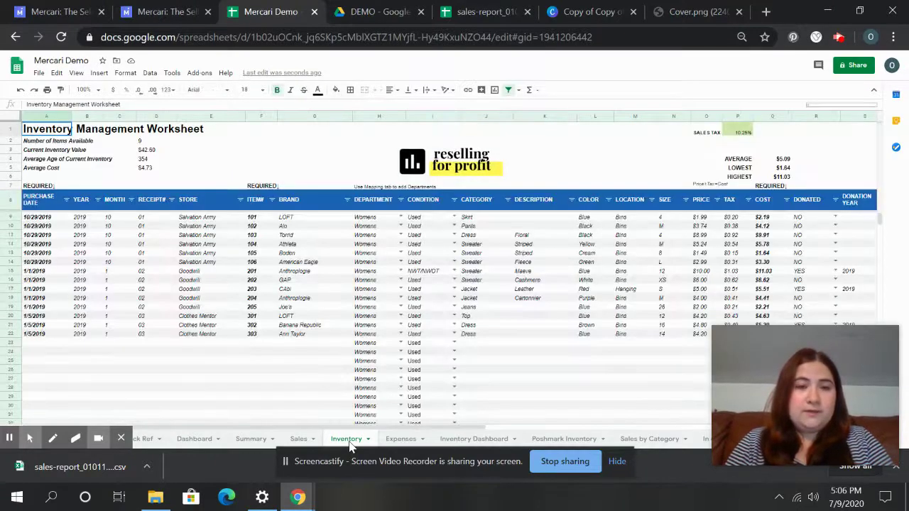
pyautogui.click(256, 235)
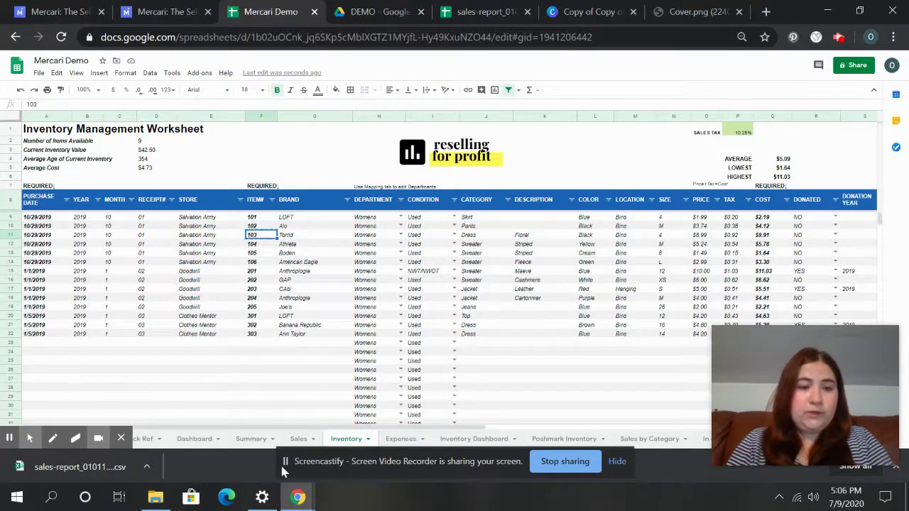
pyautogui.click(298, 440)
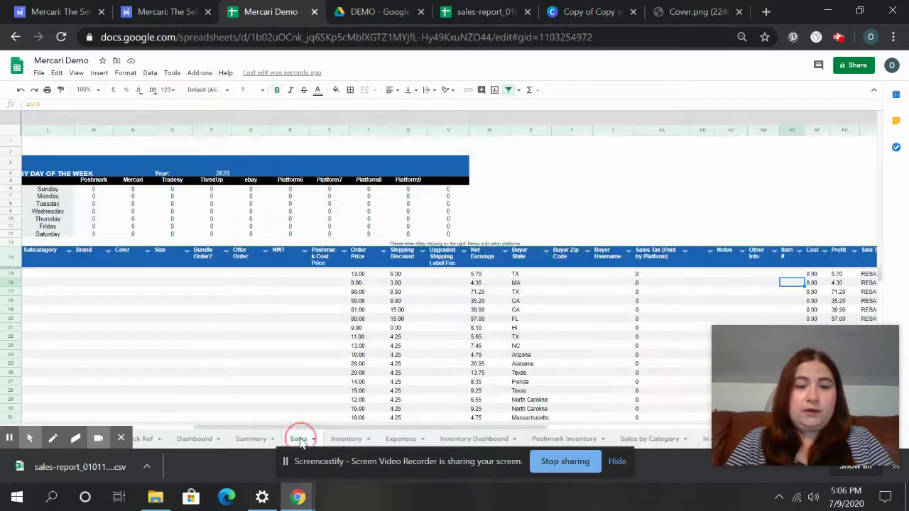
pyautogui.write('103')
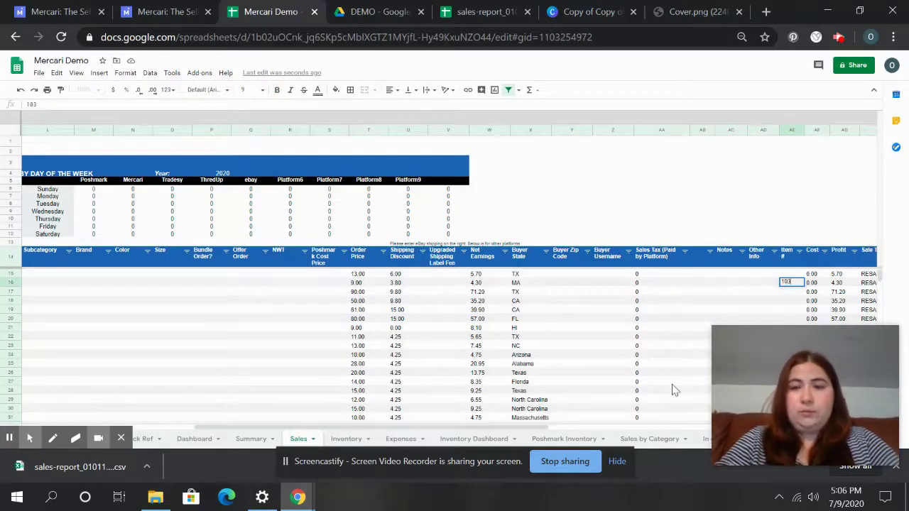
pyautogui.press('Left')
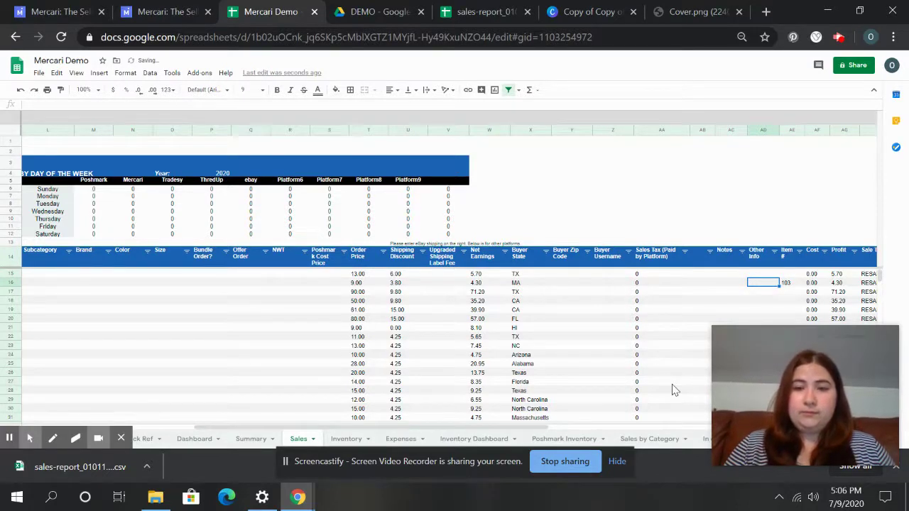
# Examine row 16 of the Sales sheet from the Notes column back to Listing Date, checking the item details filled from inventory.
pyautogui.press('Left')
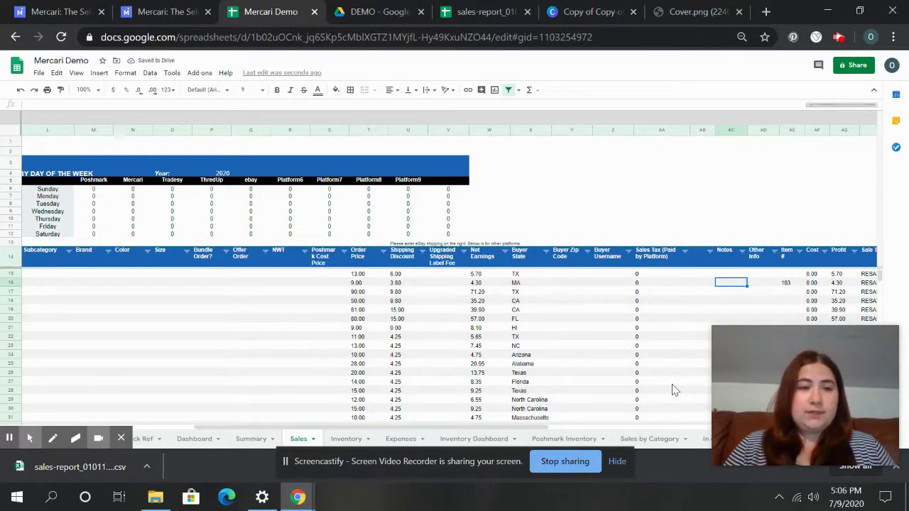
pyautogui.press('Left')
pyautogui.press('Left')
pyautogui.press('Left')
pyautogui.press('Left')
pyautogui.press('Left')
pyautogui.press('Left')
pyautogui.press('Left')
pyautogui.press('Left')
pyautogui.press('Left')
pyautogui.press('Left')
pyautogui.press('Left')
pyautogui.press('Left')
pyautogui.press('Left')
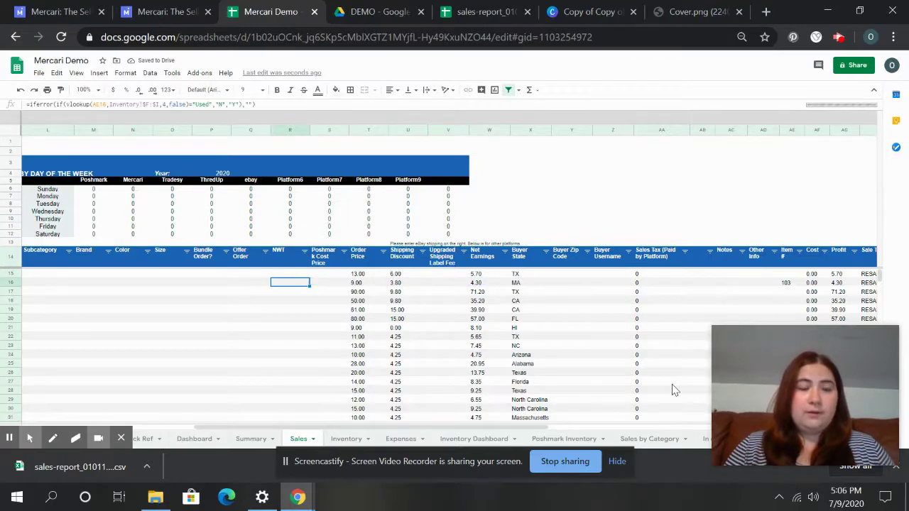
pyautogui.press('Left')
pyautogui.press('Left')
pyautogui.press('Left')
pyautogui.press('Left')
pyautogui.press('Left')
pyautogui.press('Left')
pyautogui.press('Left')
pyautogui.press('Left')
pyautogui.press('Left')
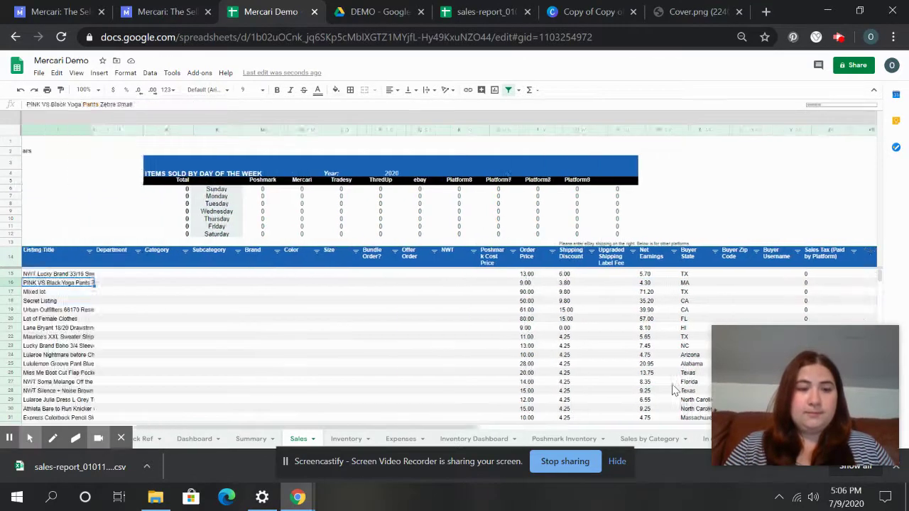
pyautogui.press('Left')
pyautogui.press('Left')
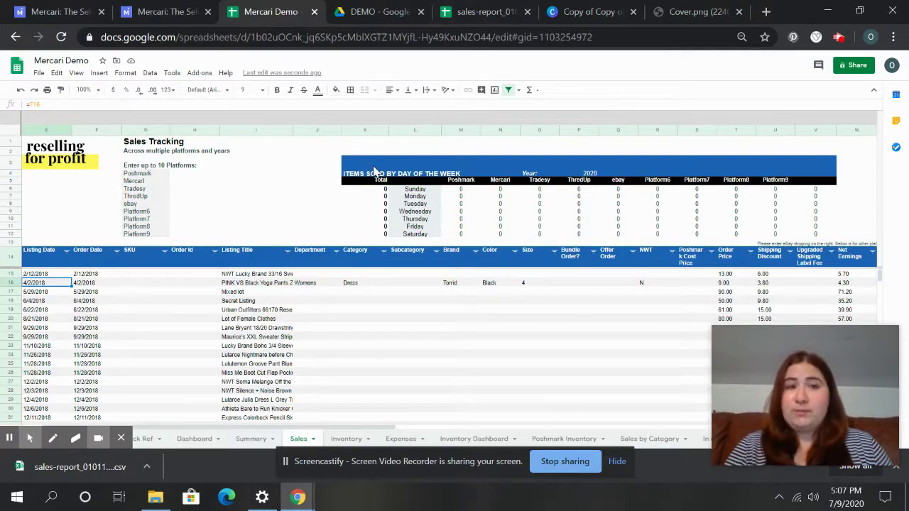
# Return to Mercari's sales report page and review the custom report options and downloadable yearly reports.
pyautogui.click(177, 12)
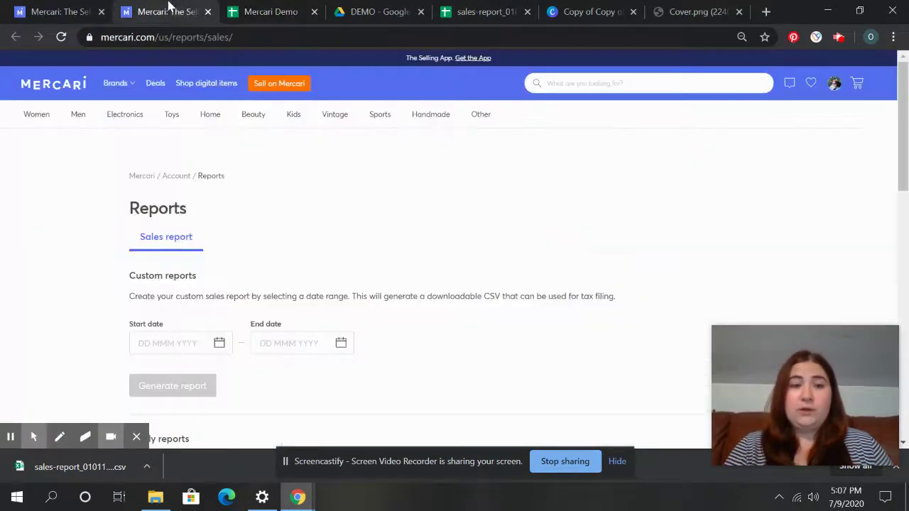
pyautogui.scroll(-4, 277, 231)
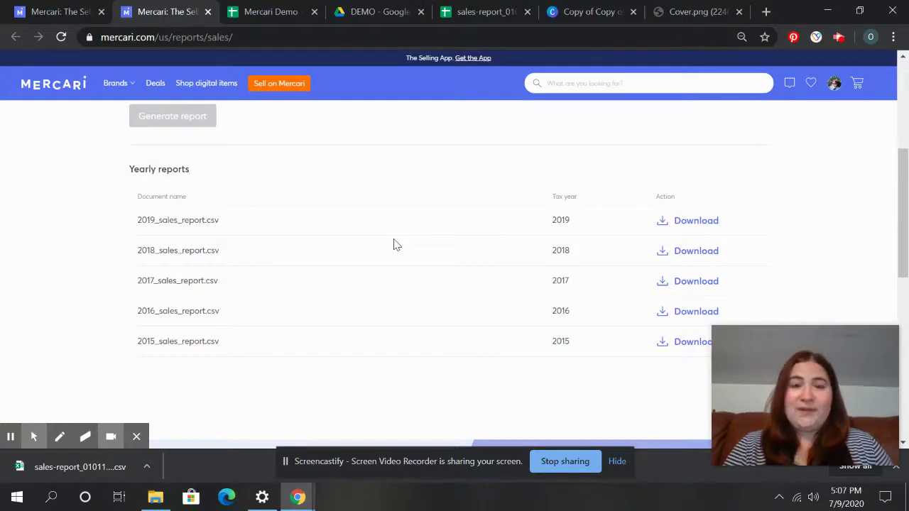
pyautogui.scroll(2, 396, 245)
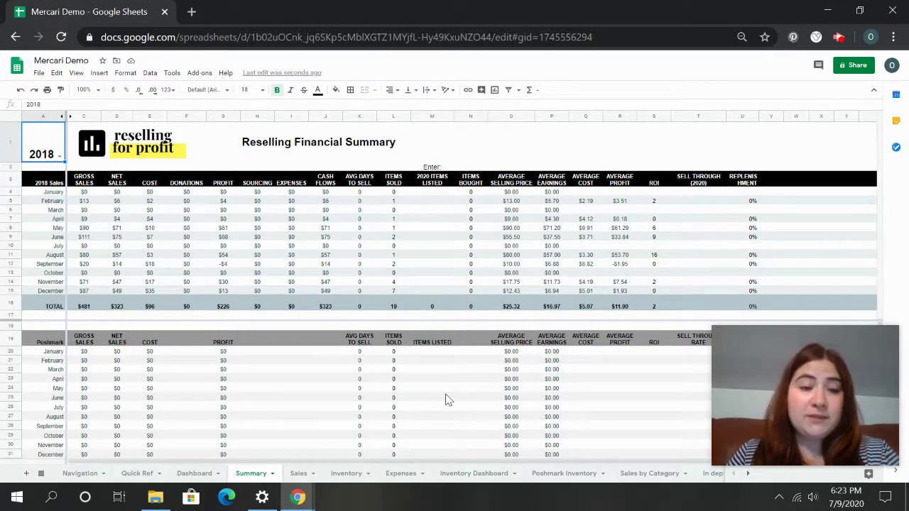
# Check the year options on the Summary sheet and inspect the 2018 total Gross Sales and total Profit cells.
pyautogui.click(60, 156)
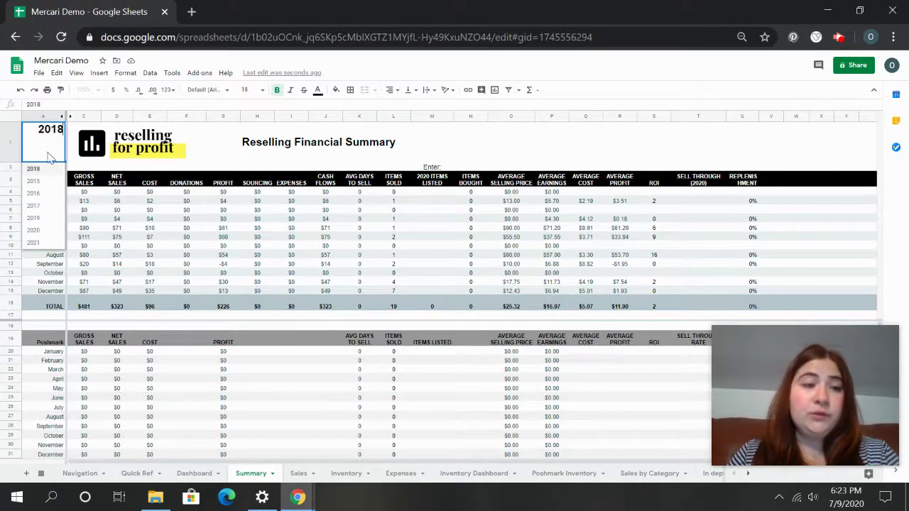
pyautogui.click(242, 161)
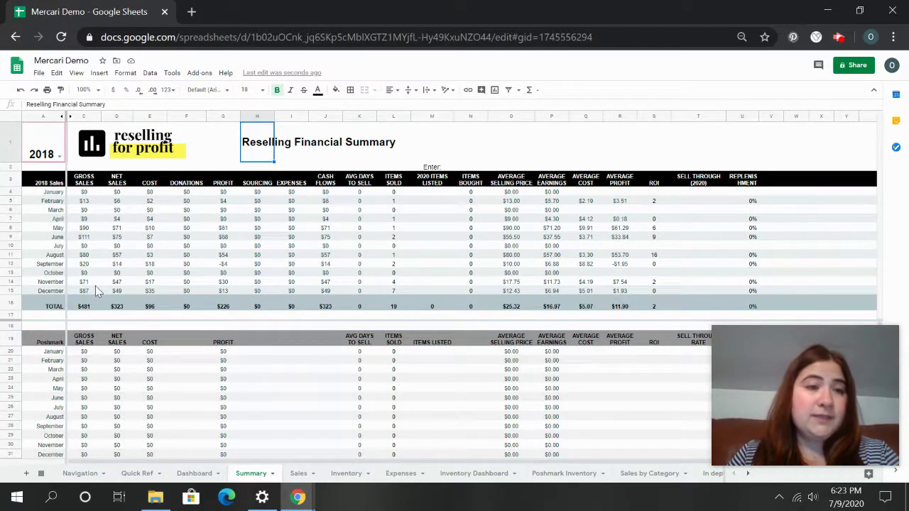
pyautogui.click(91, 309)
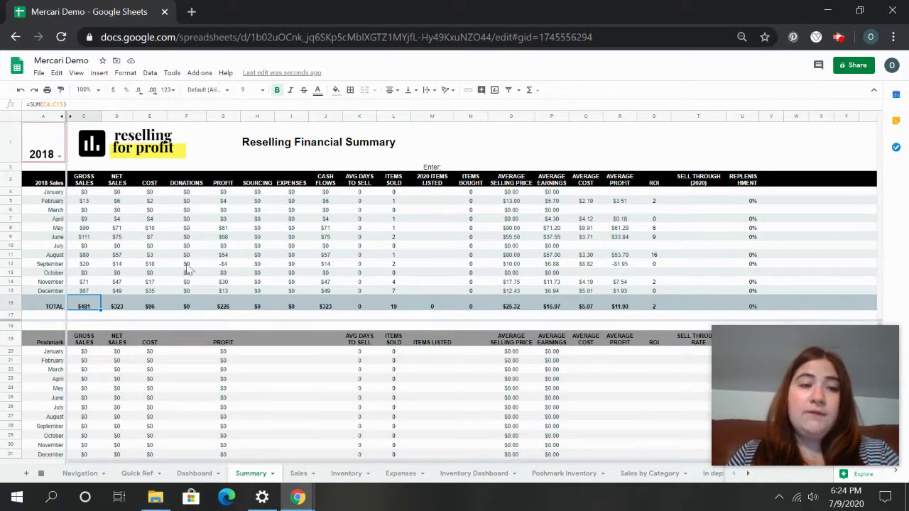
pyautogui.click(223, 306)
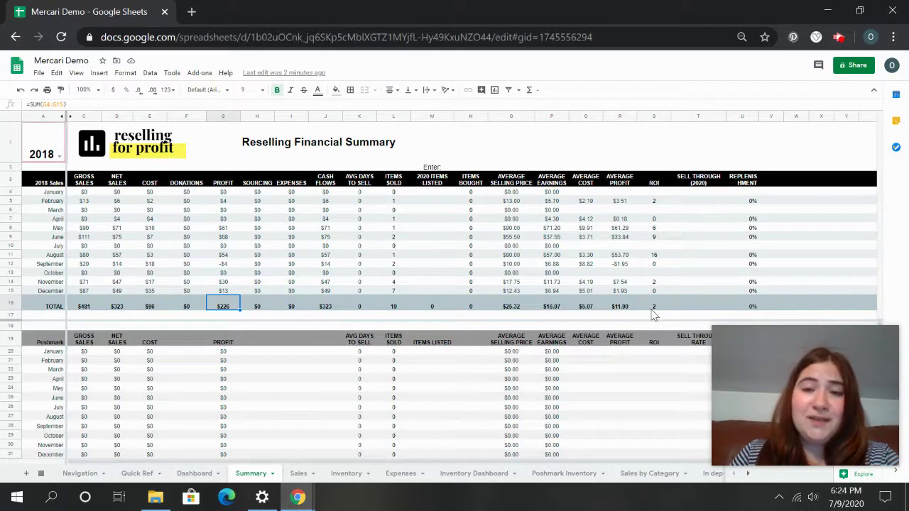
# Examine the Summary sheet's monthly breakdowns for each platform, from Poshmark and Mercari down to the Personal section.
pyautogui.scroll(-5, 359, 343)
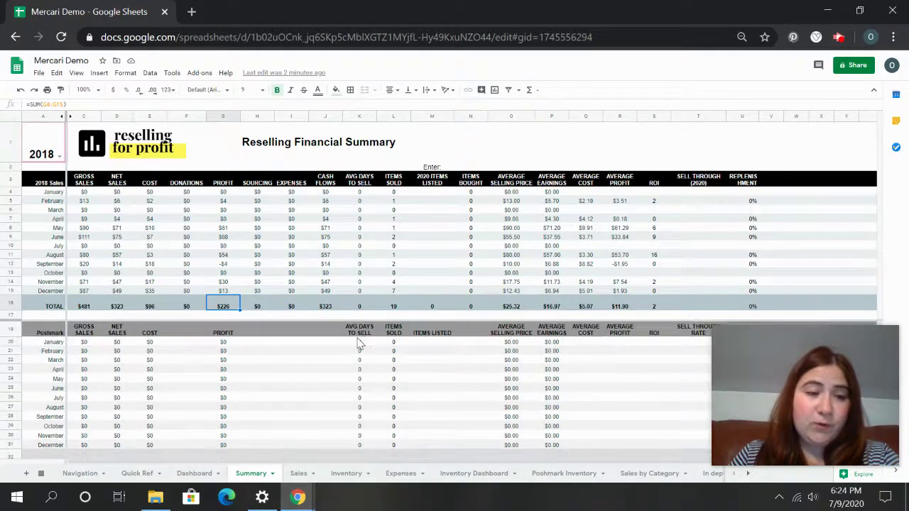
pyautogui.scroll(-6, 359, 343)
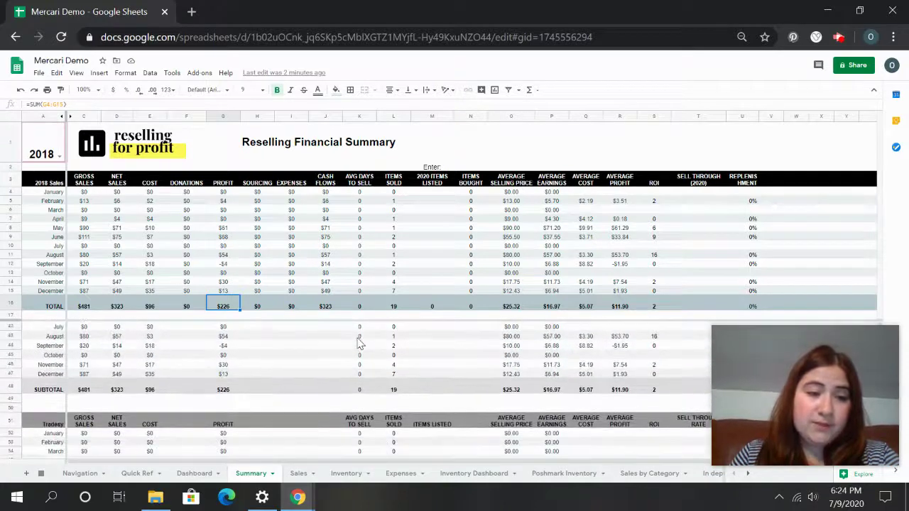
pyautogui.scroll(-7, 359, 343)
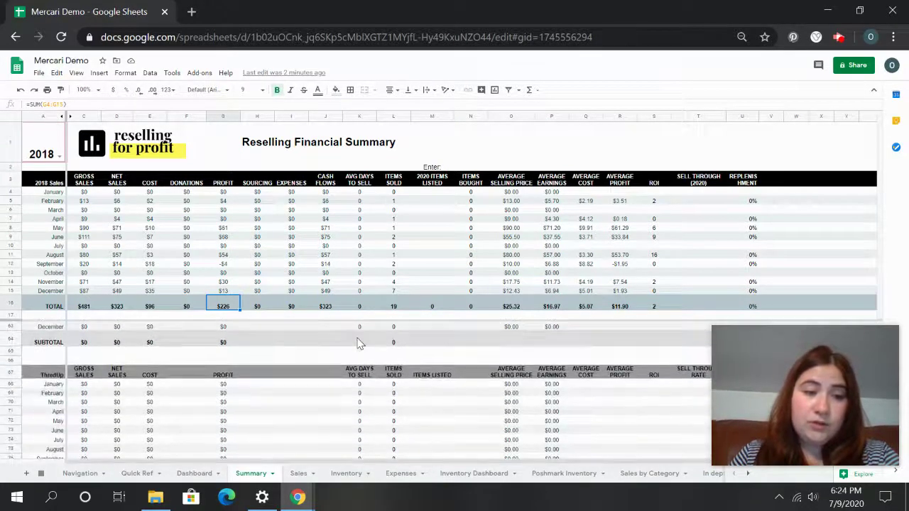
pyautogui.scroll(-7, 359, 343)
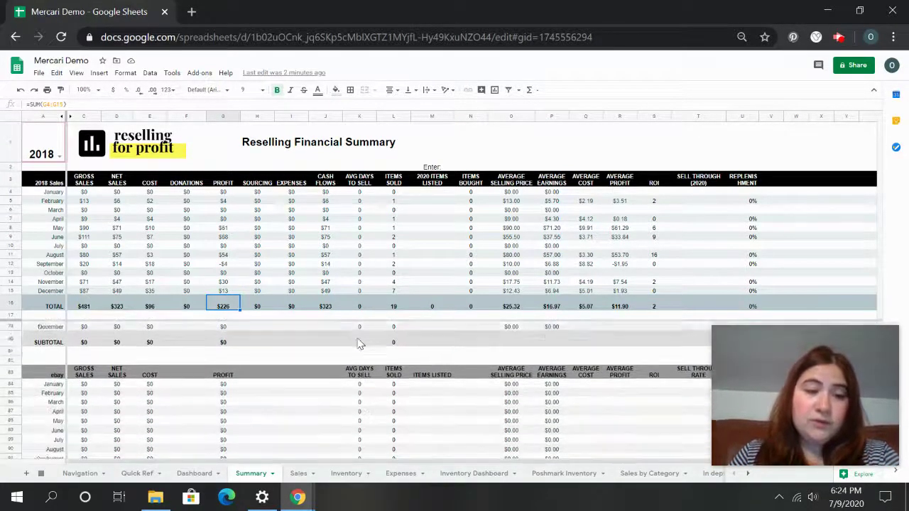
pyautogui.scroll(-4, 359, 343)
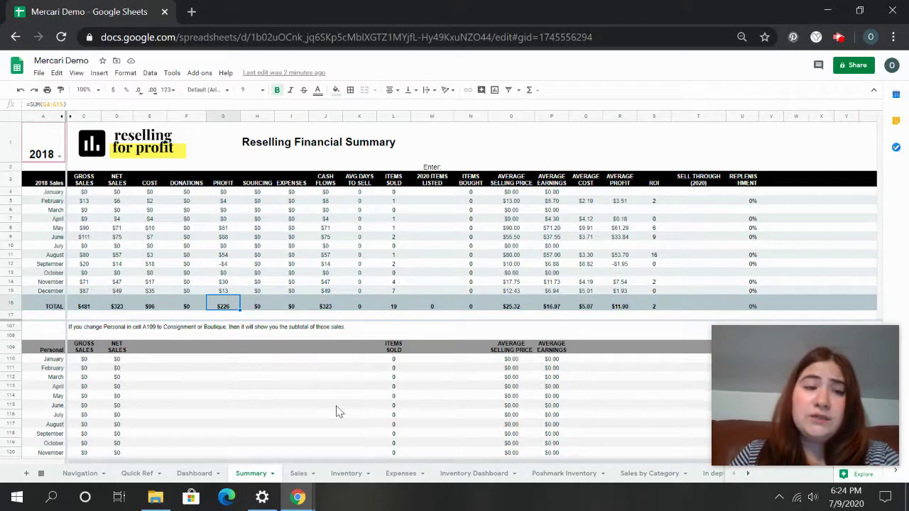
# Open the Dashboard sheet, review its 2018 charts, and look through the names of the workbook's remaining analysis sheets.
pyautogui.click(196, 474)
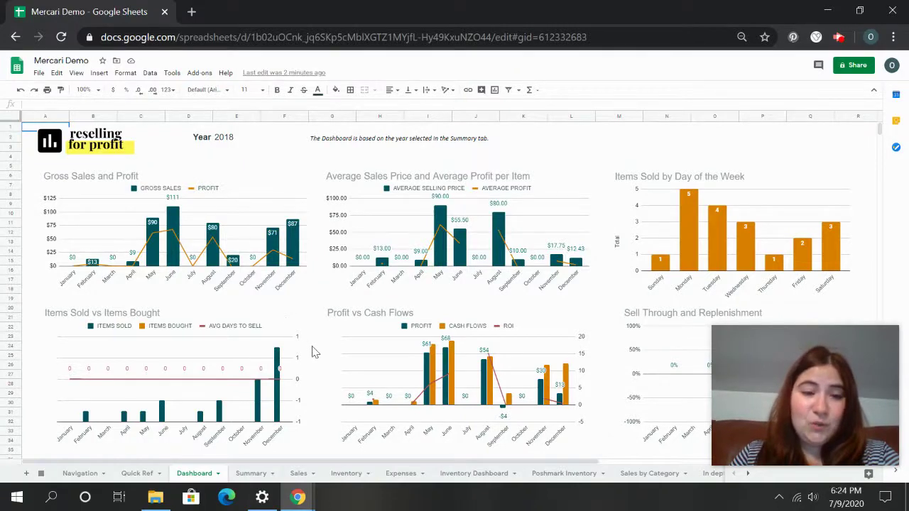
pyautogui.scroll(-1, 315, 353)
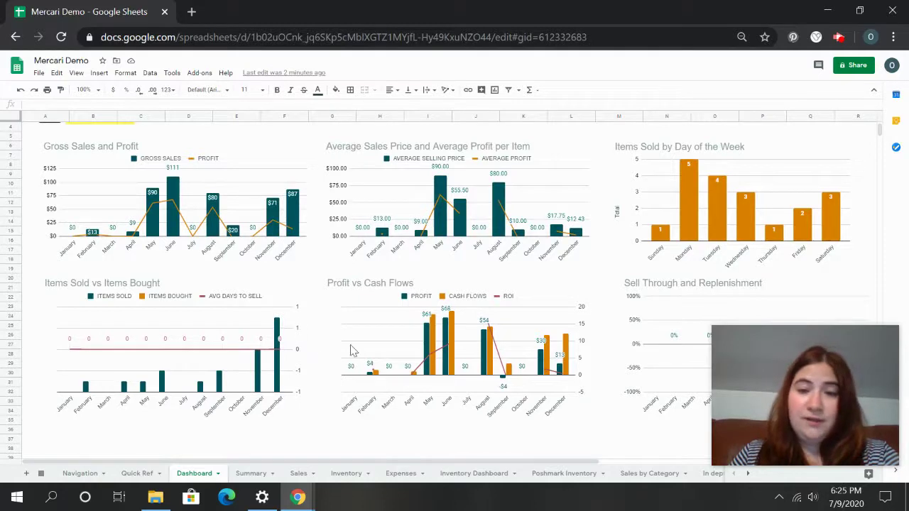
pyautogui.scroll(1, 350, 350)
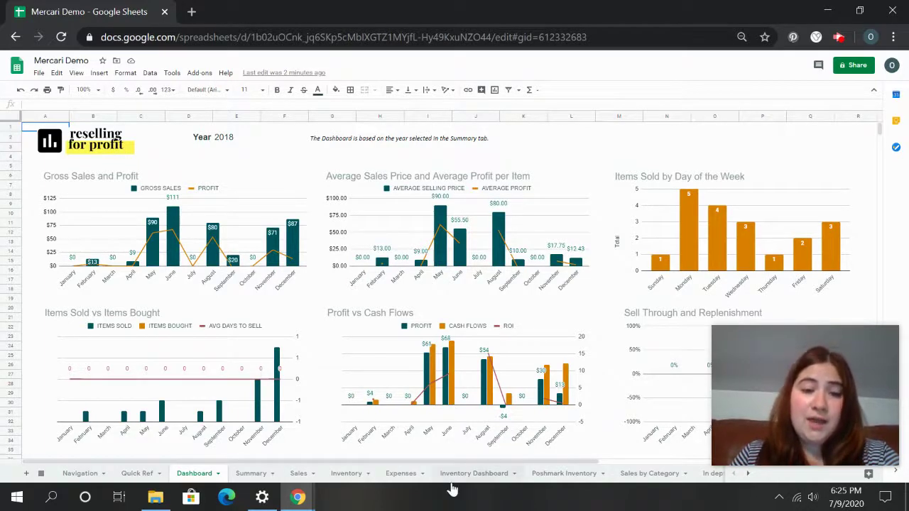
pyautogui.scroll(-5, 463, 482)
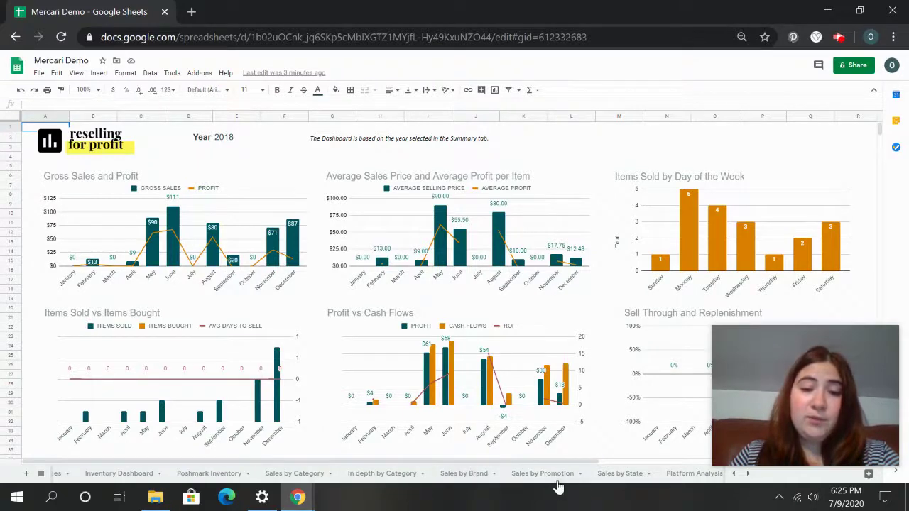
pyautogui.scroll(-5, 680, 483)
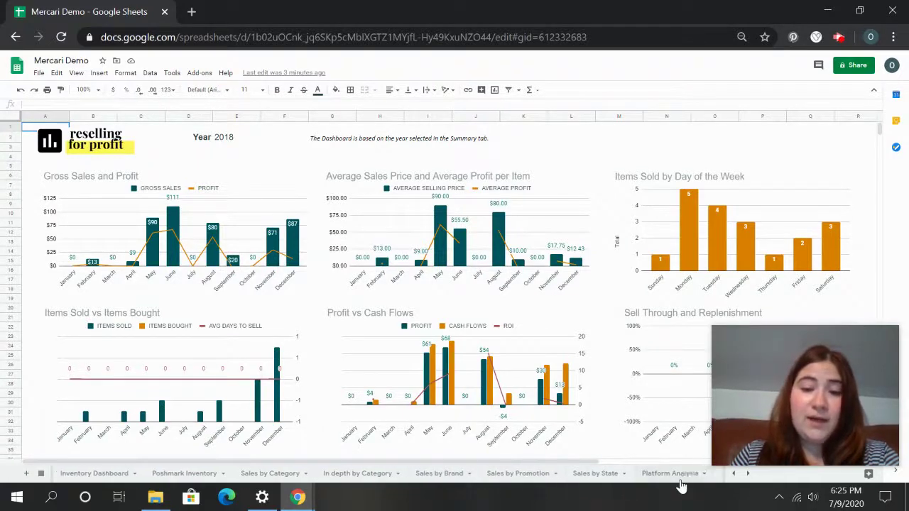